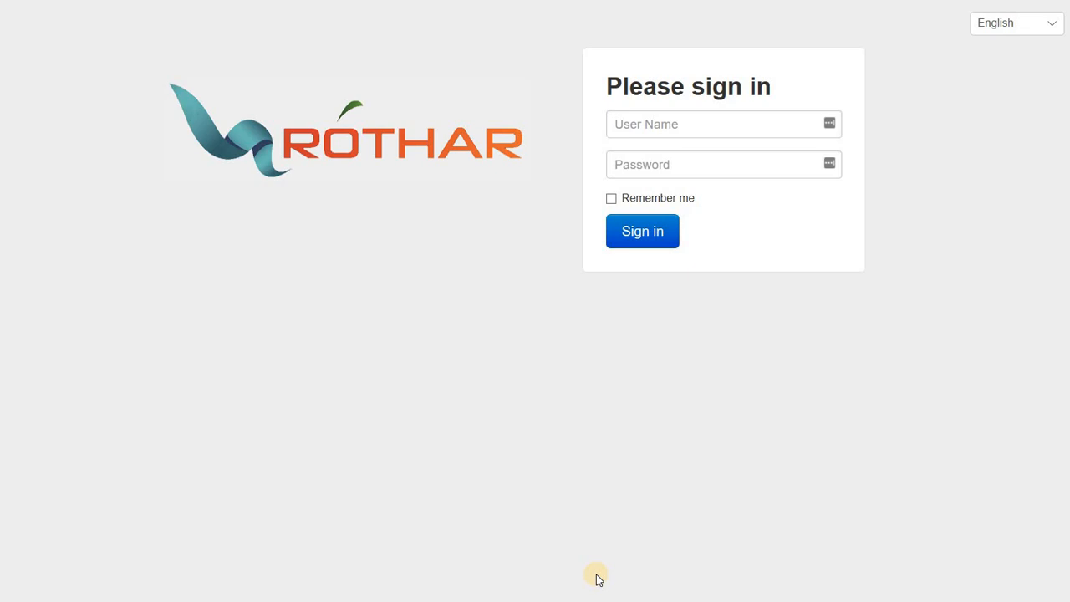
# Sign in to the controller with the admin user name and the account password.
pyautogui.click(671, 124)
pyautogui.write('admin')
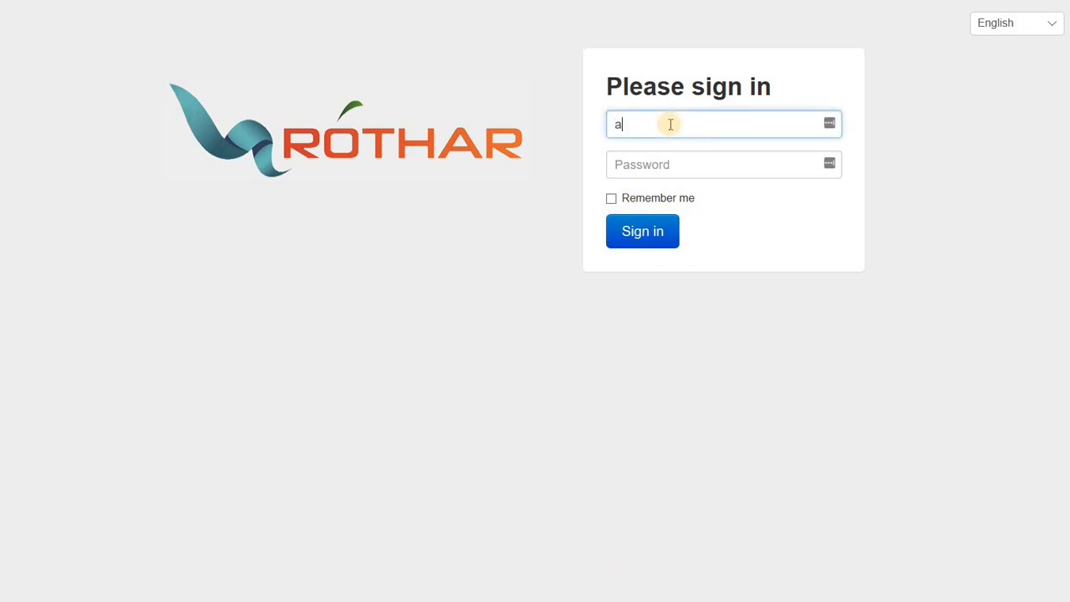
pyautogui.press('Tab')
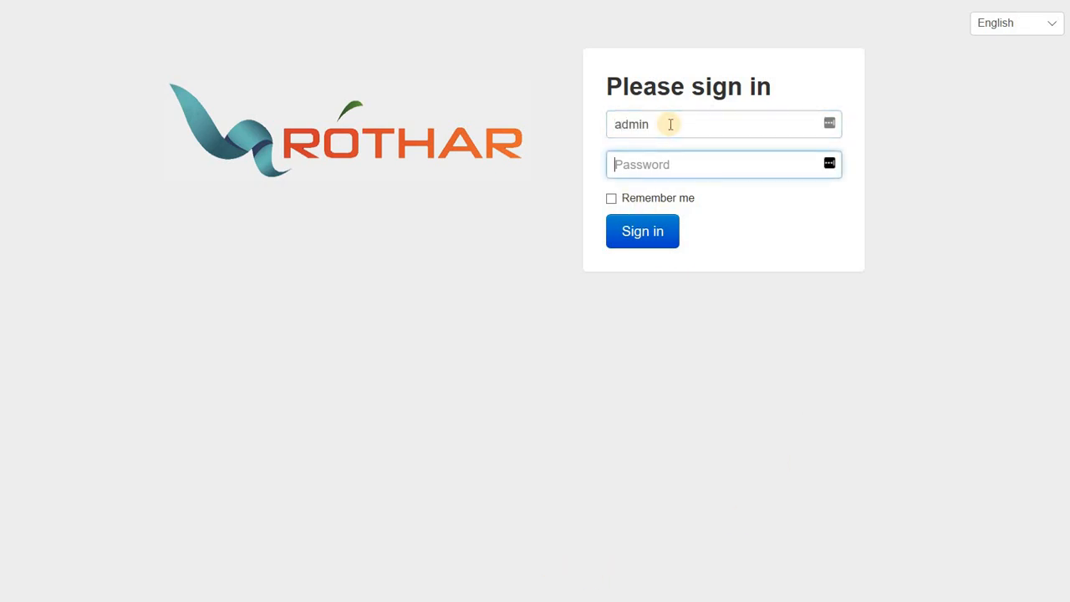
pyautogui.write('********')
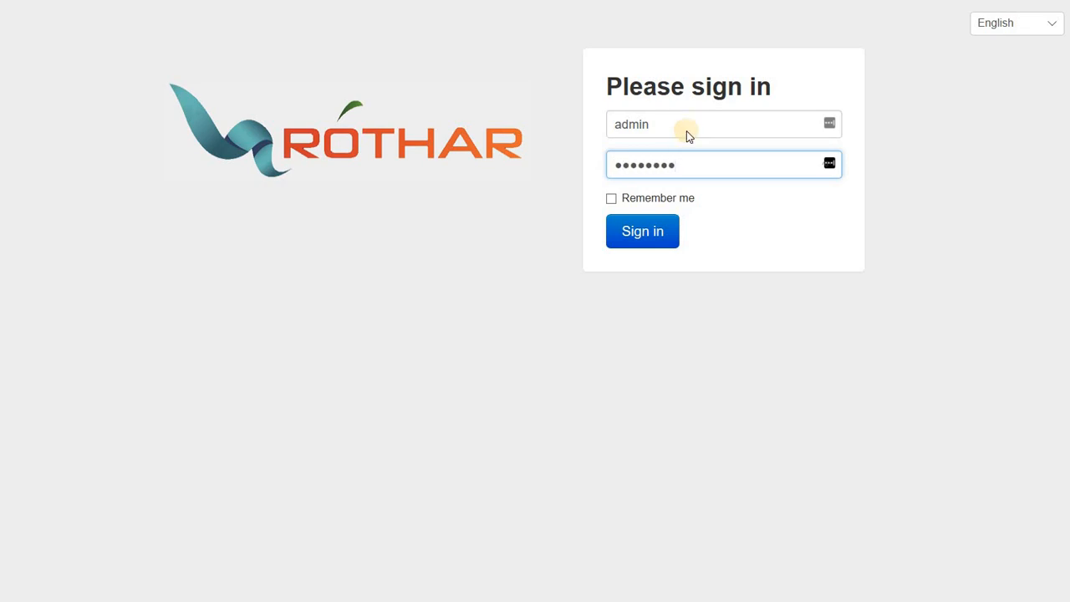
pyautogui.press('Return')
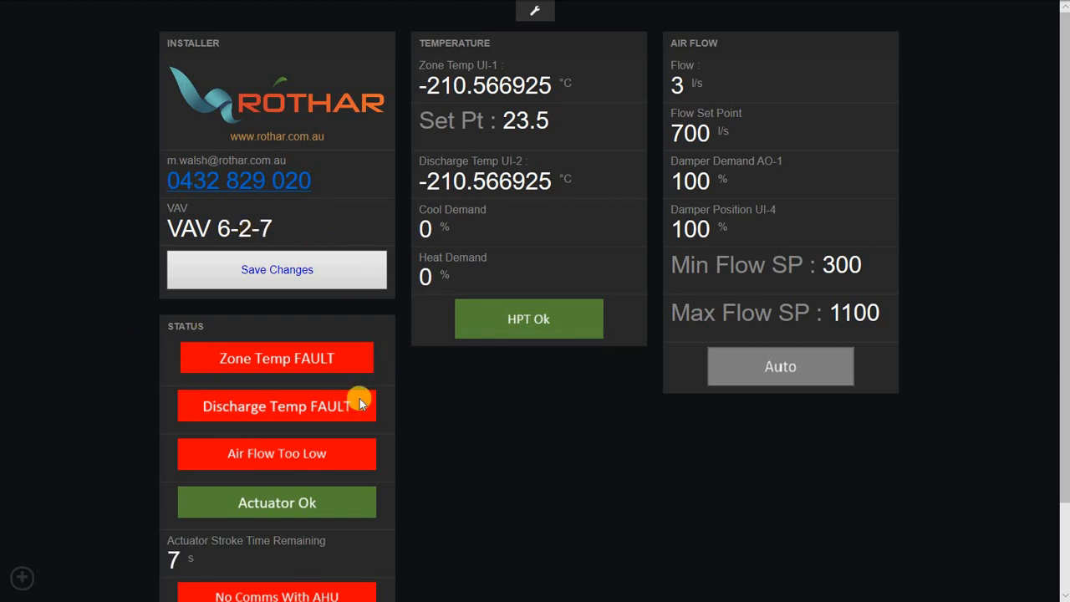
pyautogui.scroll(-2, 267, 392)
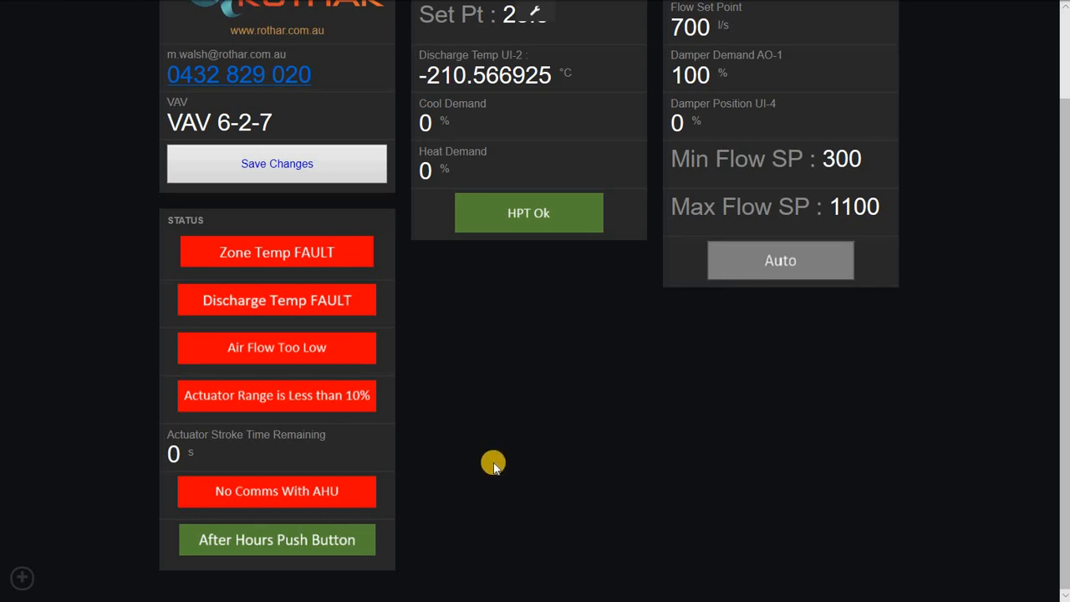
pyautogui.scroll(2, 494, 466)
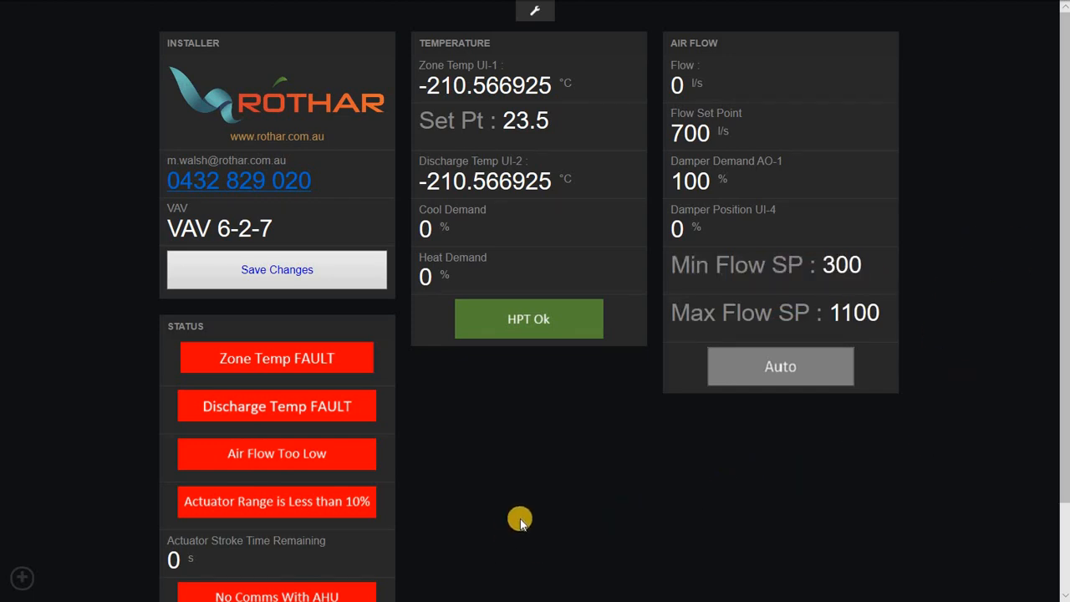
pyautogui.scroll(-1, 519, 515)
pyautogui.scroll(1, 523, 422)
pyautogui.scroll(-1, 522, 422)
pyautogui.scroll(1, 540, 405)
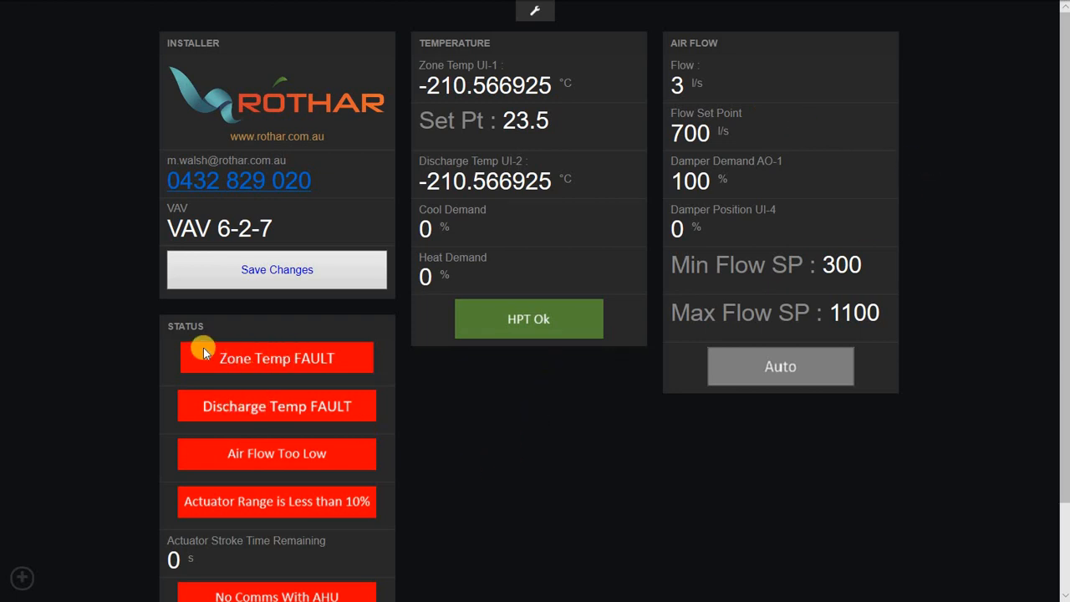
pyautogui.scroll(-1, 326, 476)
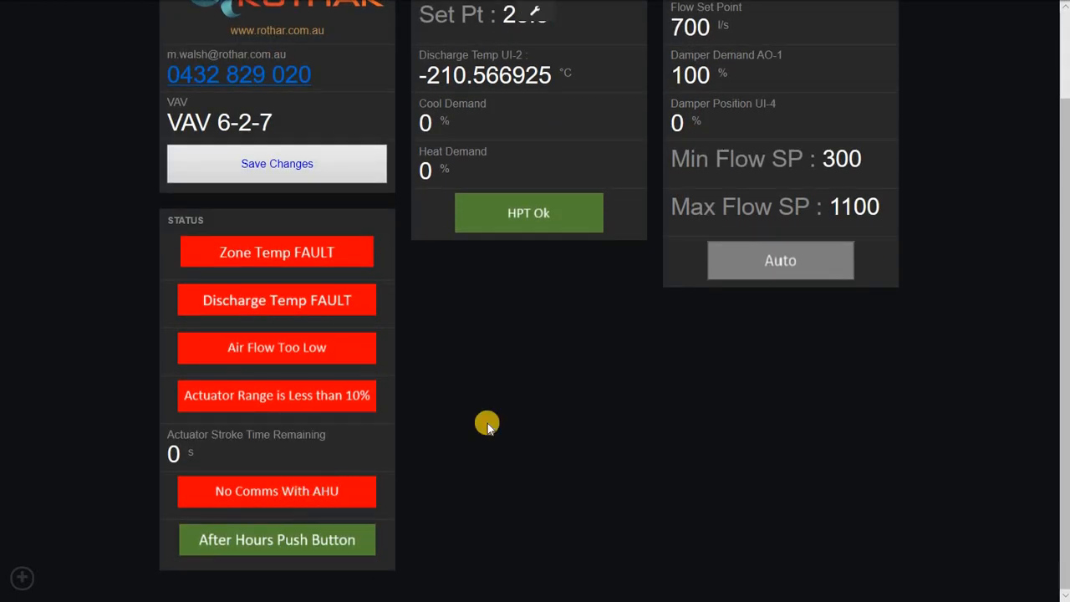
pyautogui.scroll(1, 565, 374)
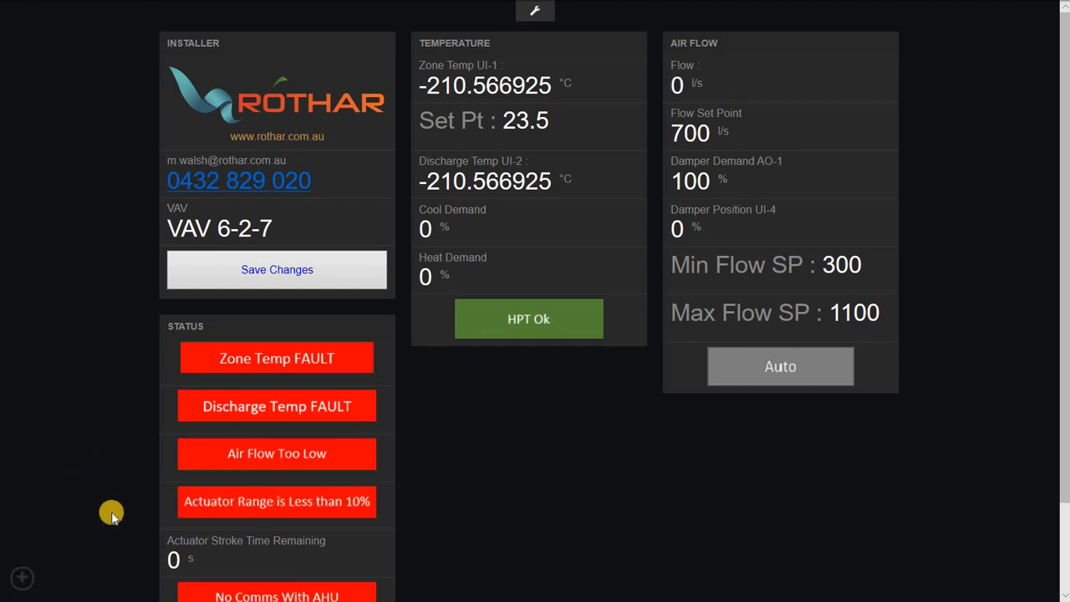
# Open the dashboards sidebar to reach the FlowSettings page.
pyautogui.click(20, 579)
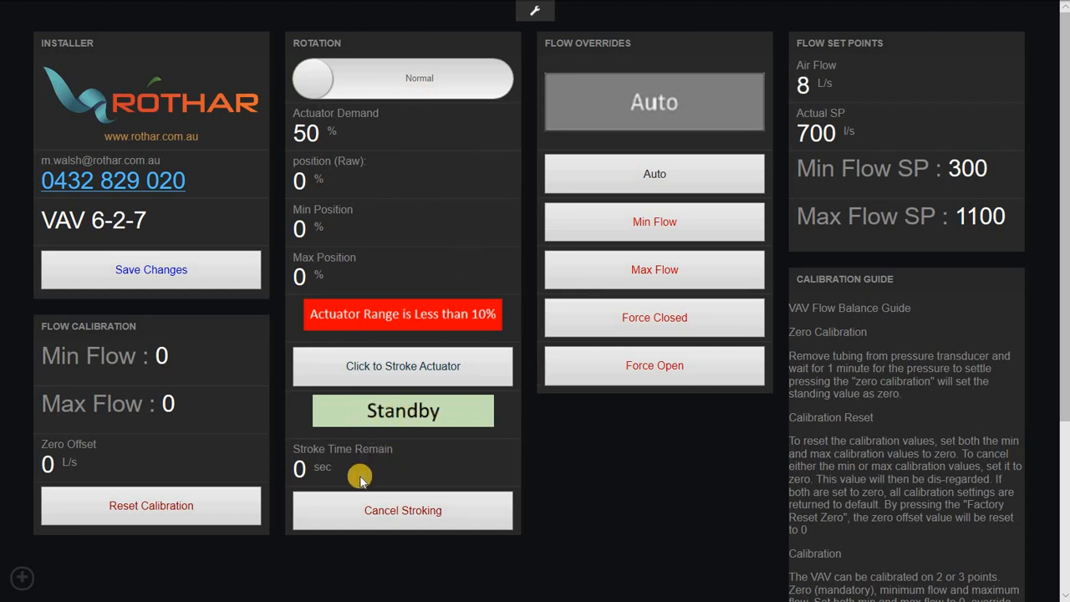
# Run a full actuator stroke test up to 100%, then cancel the stroking.
pyautogui.click(379, 372)
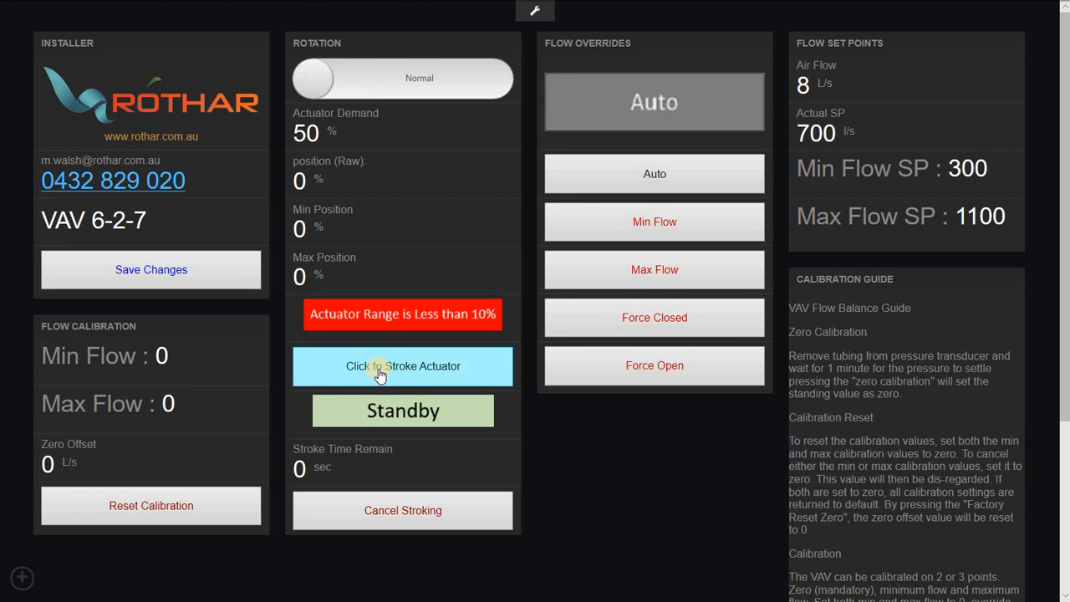
pyautogui.click(405, 367)
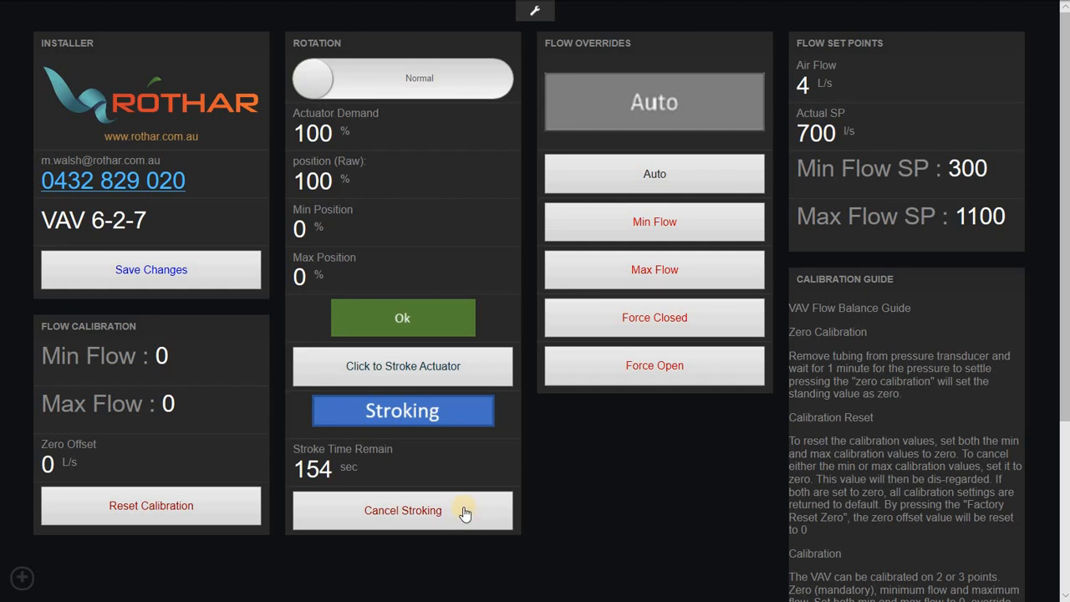
pyautogui.click(424, 522)
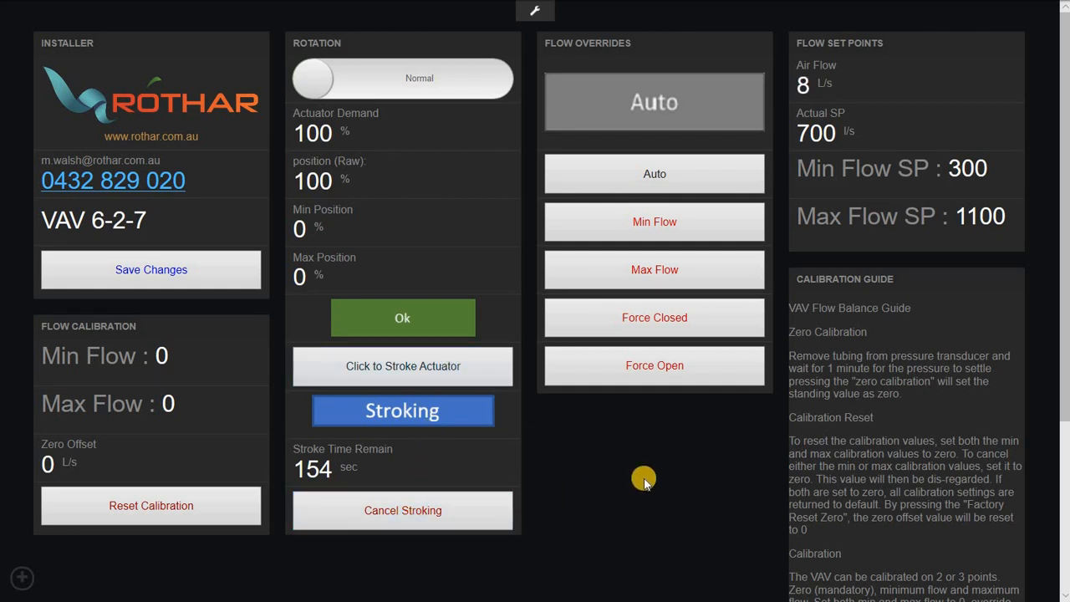
# Cycle the flow override through Min Flow, Force Closed and Max Flow, ending on Force Open.
pyautogui.click(731, 232)
pyautogui.click(708, 314)
pyautogui.click(698, 284)
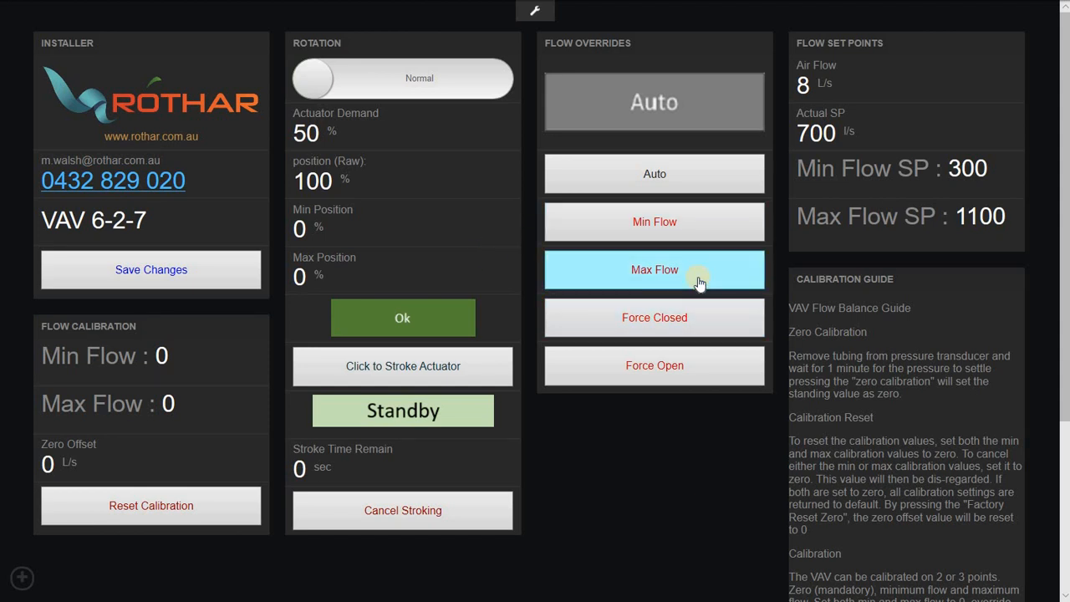
pyautogui.click(694, 369)
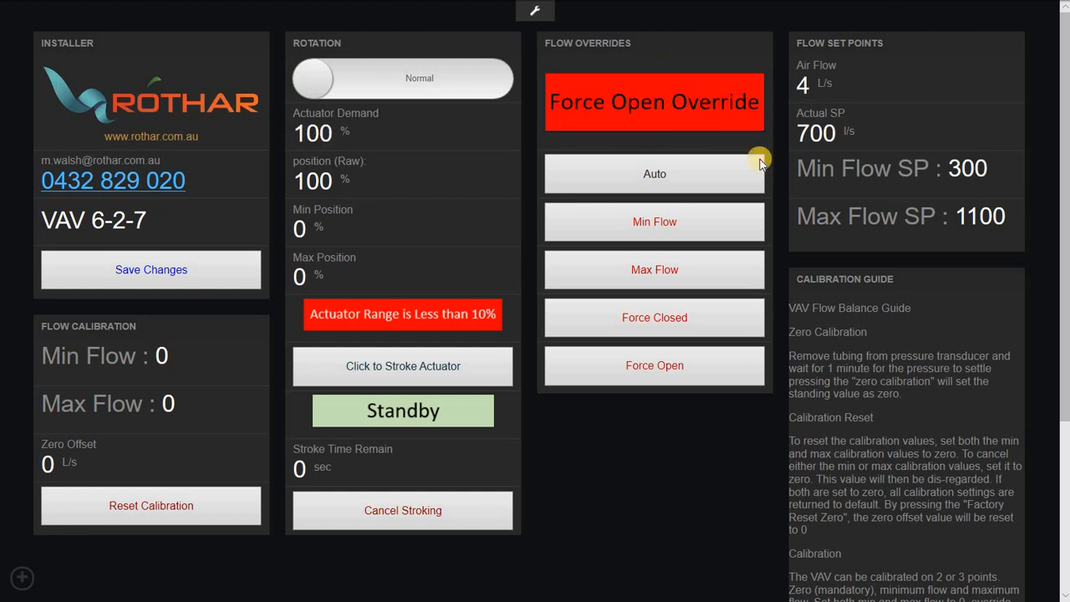
pyautogui.click(24, 578)
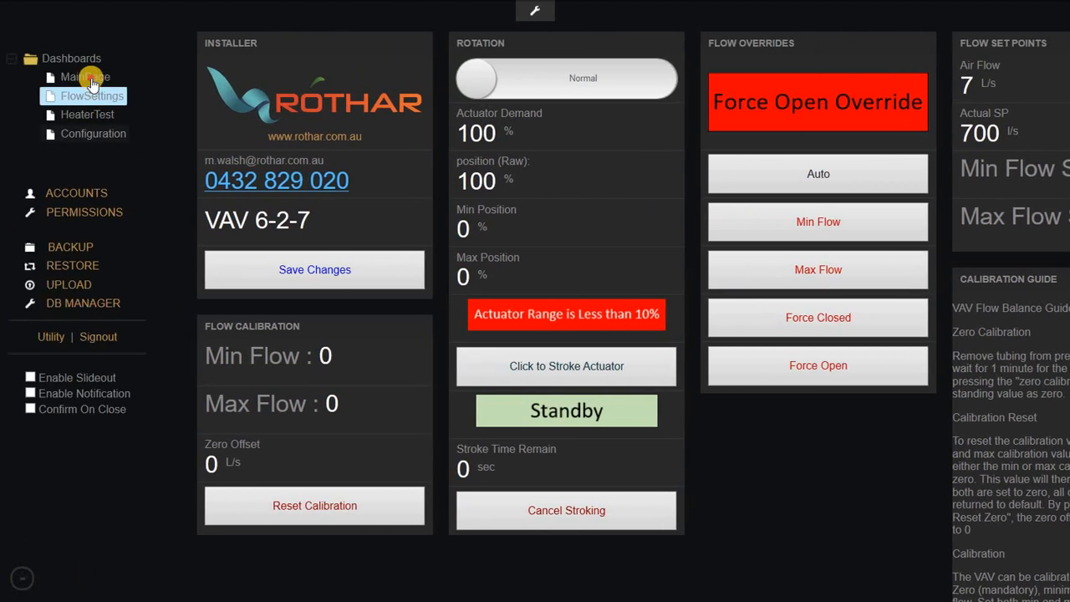
pyautogui.click(90, 77)
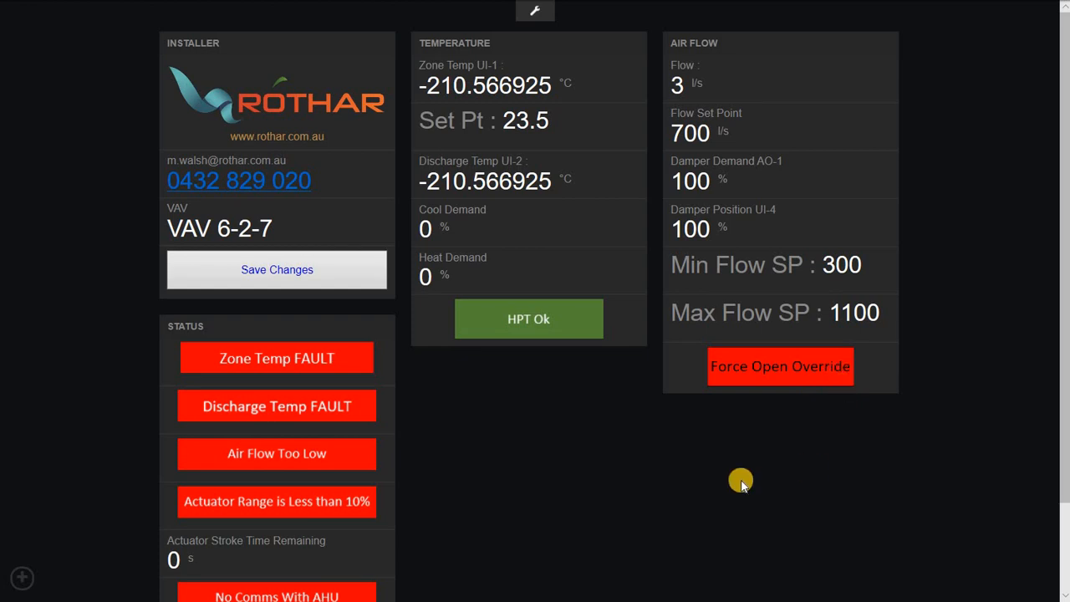
pyautogui.scroll(-2, 34, 569)
pyautogui.click(20, 578)
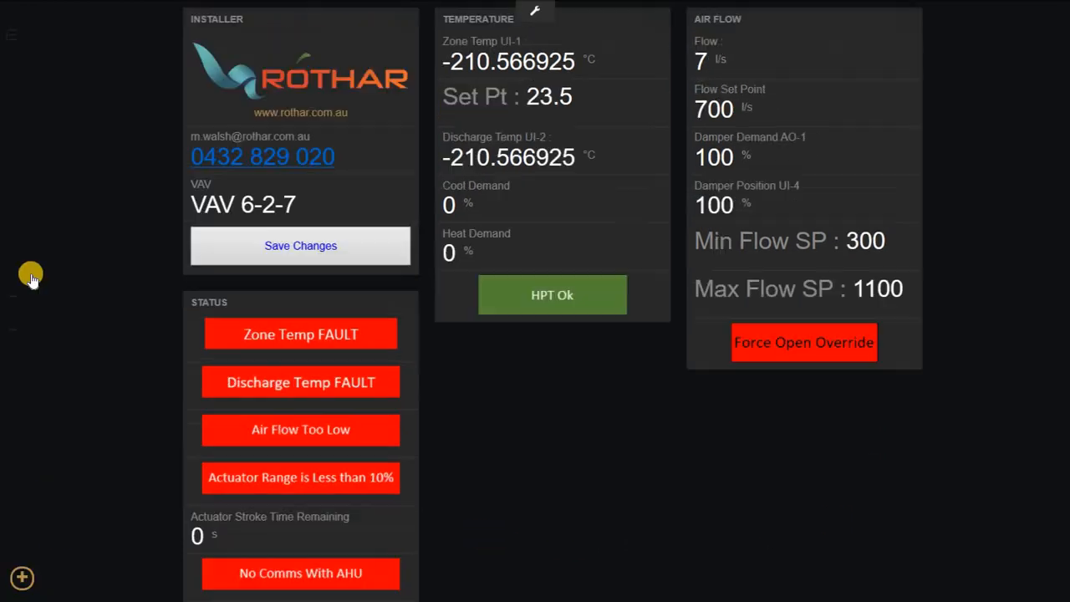
pyautogui.click(88, 73)
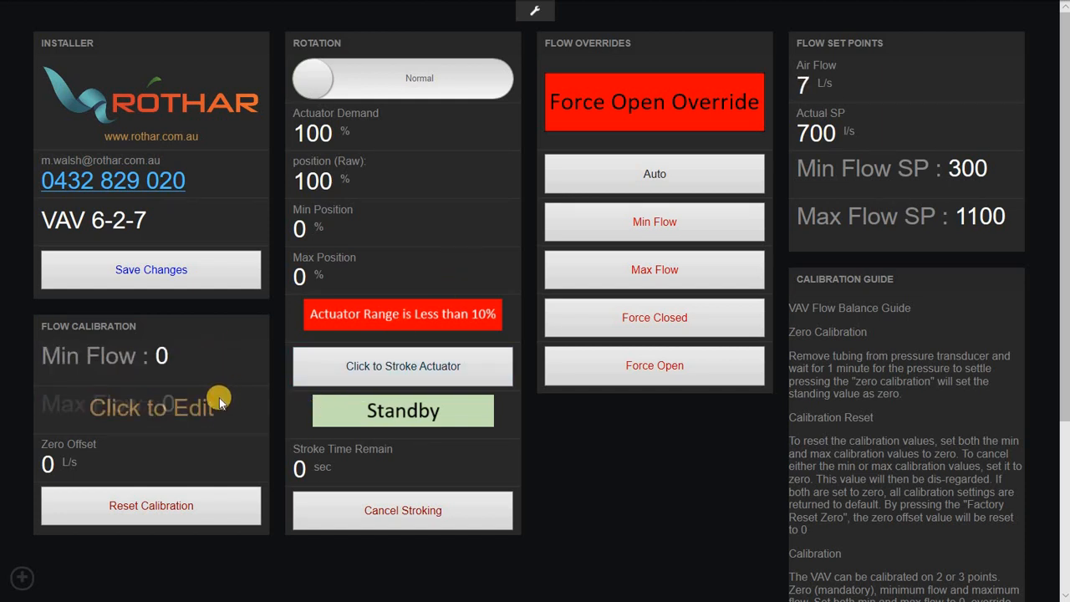
# Set the Max Flow calibration value to 1100 L/s, leaving Min Flow at 0.
pyautogui.click(81, 407)
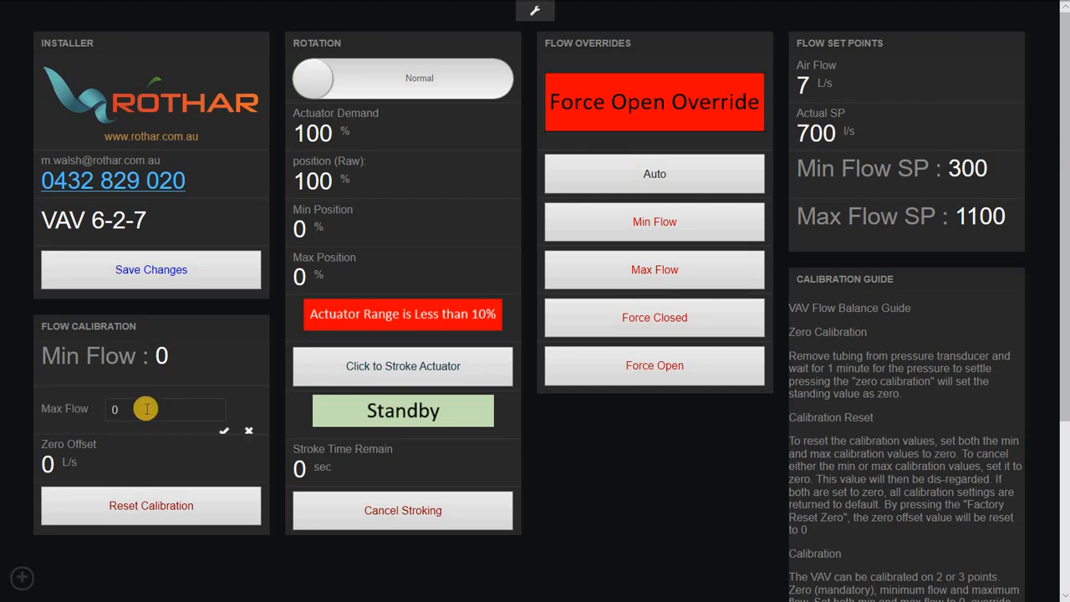
pyautogui.write('110')
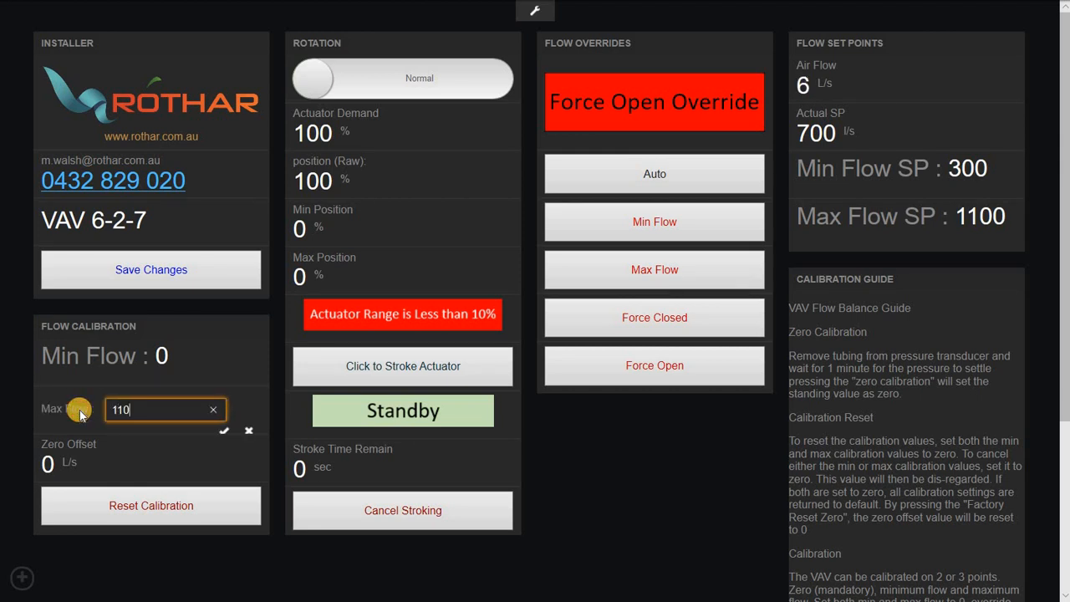
pyautogui.write('0')
pyautogui.click(224, 431)
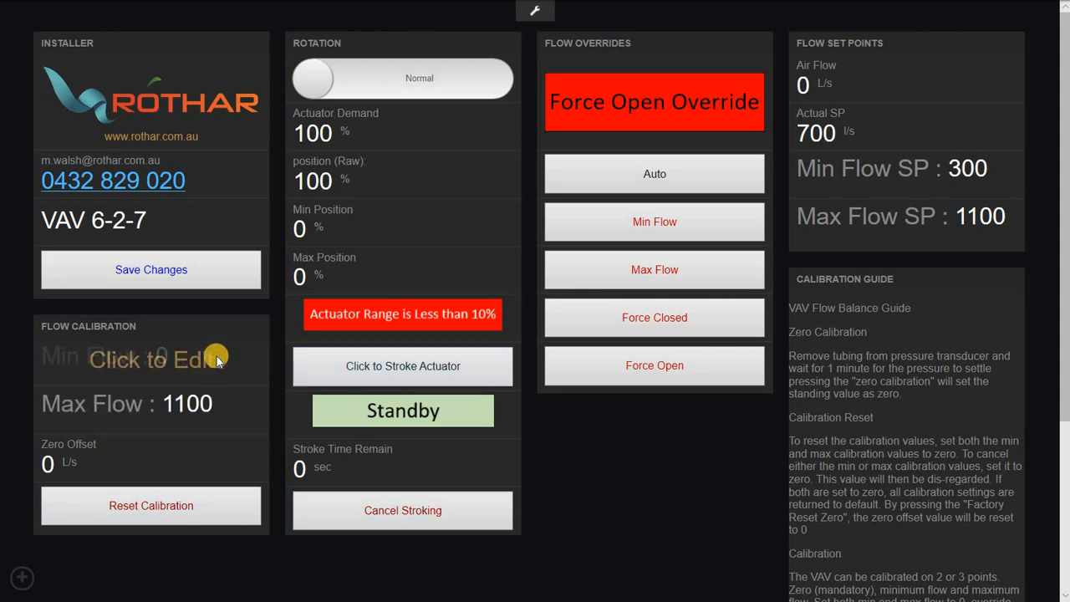
pyautogui.click(643, 222)
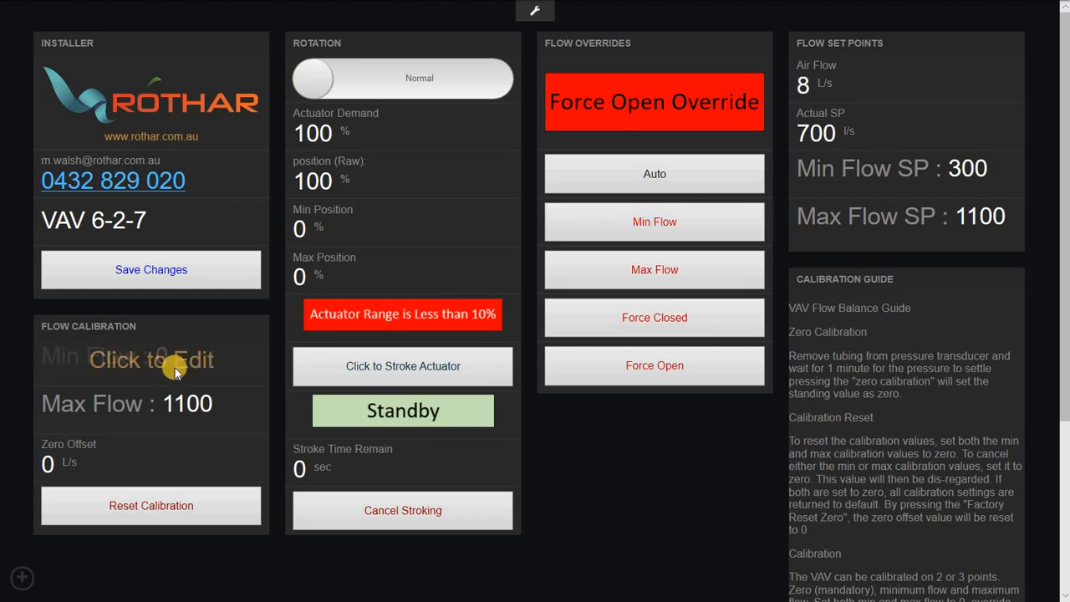
pyautogui.click(67, 520)
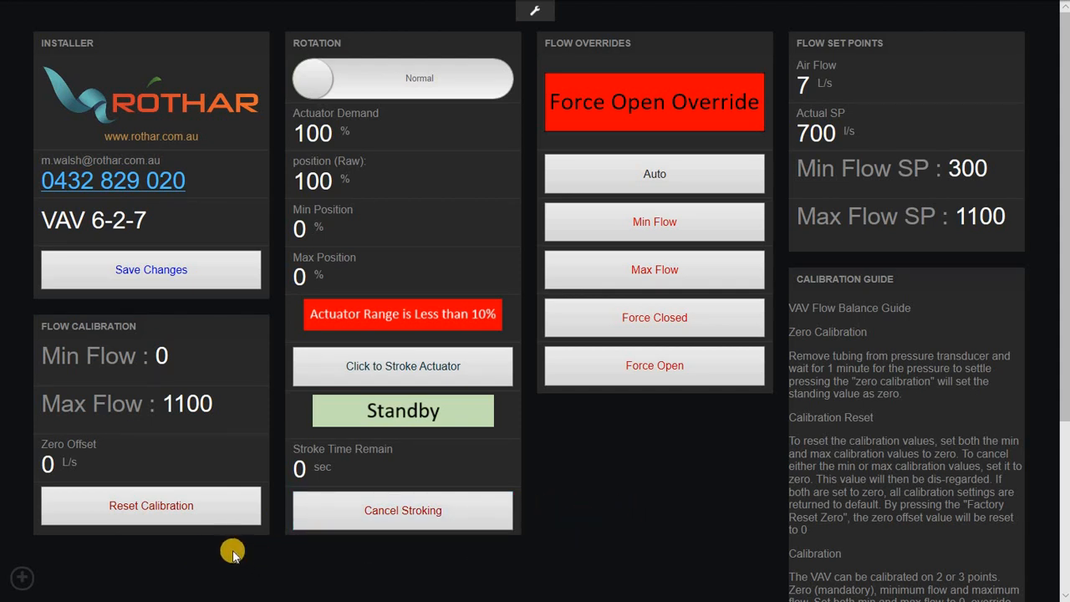
# Reset the flow calibration to zero and scroll through the Calibration Guide.
pyautogui.click(213, 506)
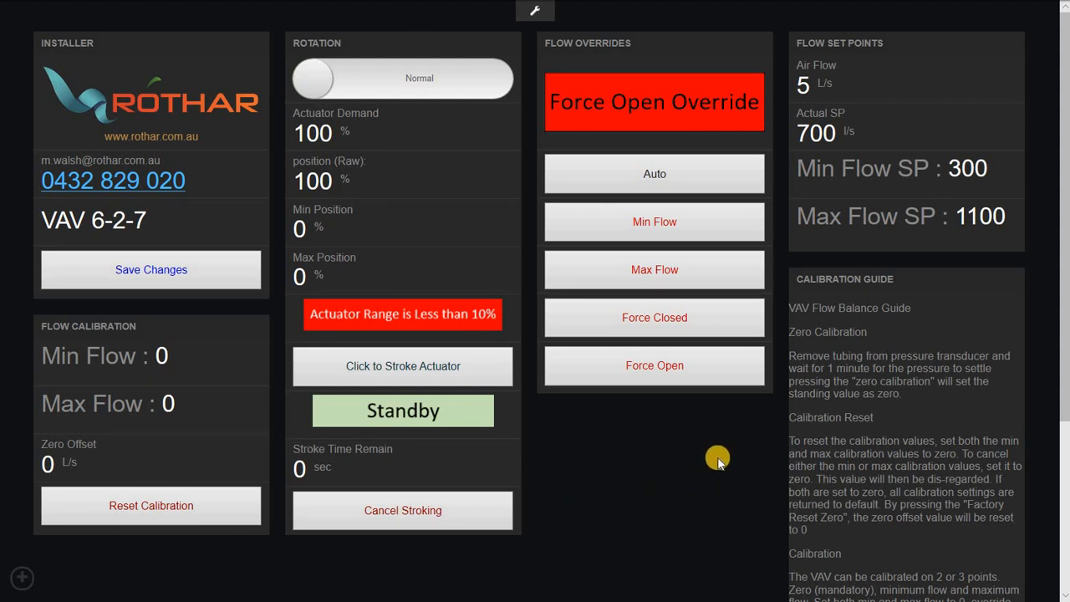
pyautogui.scroll(-3, 849, 464)
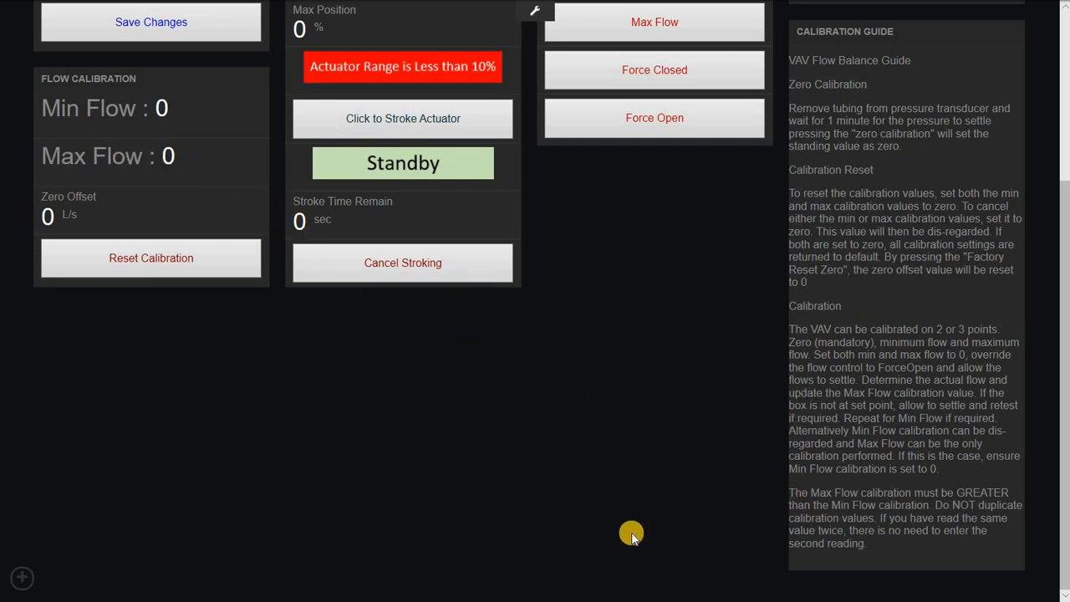
pyautogui.scroll(3, 593, 539)
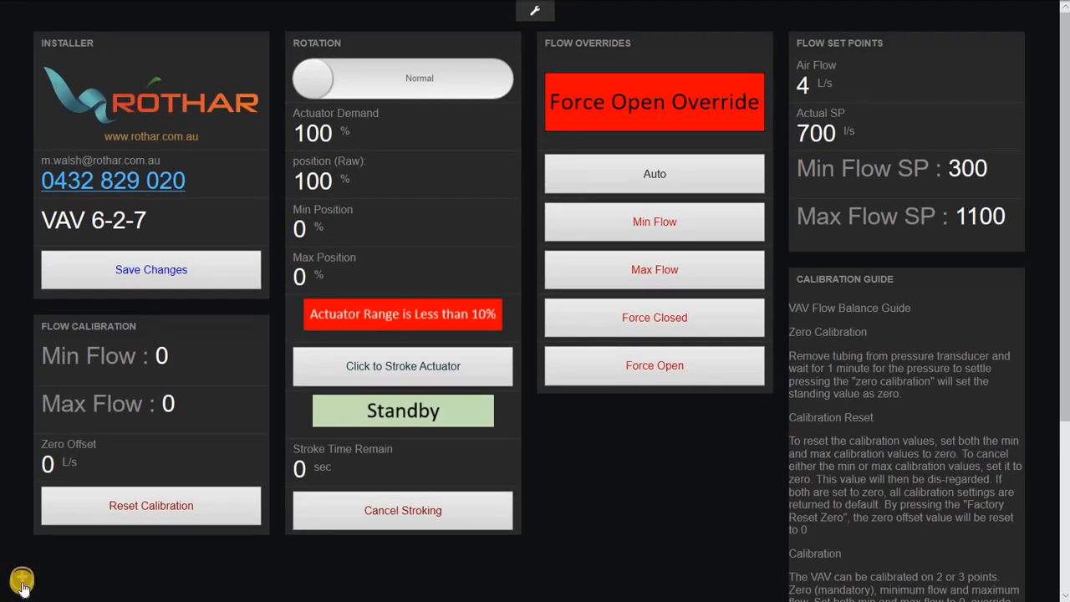
# Open the dashboards sidebar to reach the Heater Test page.
pyautogui.click(21, 582)
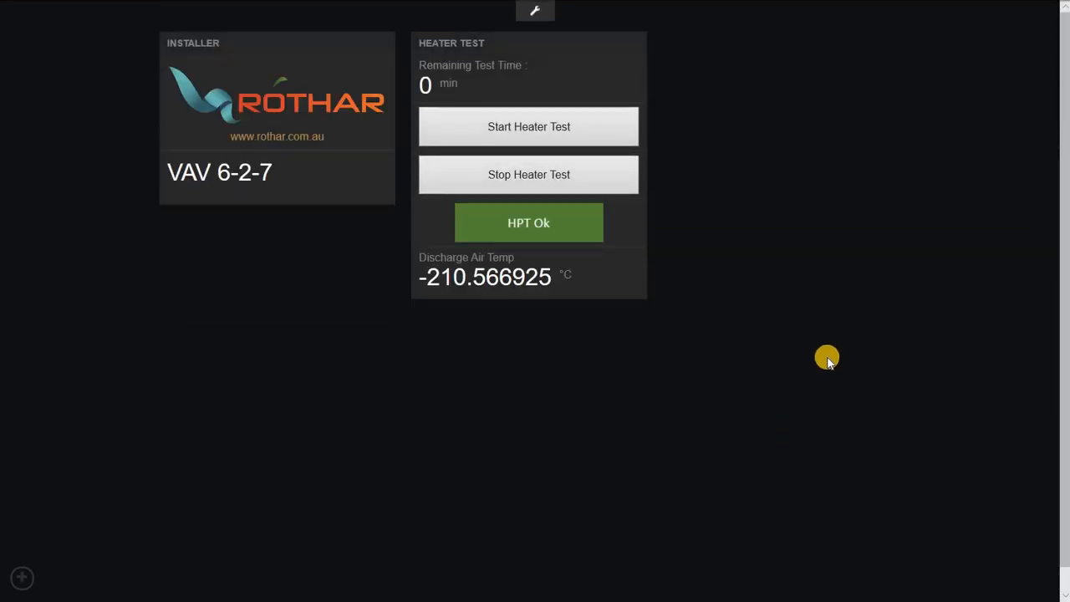
# Start the 60-minute heater test countdown, then stop the heater test.
pyautogui.click(586, 170)
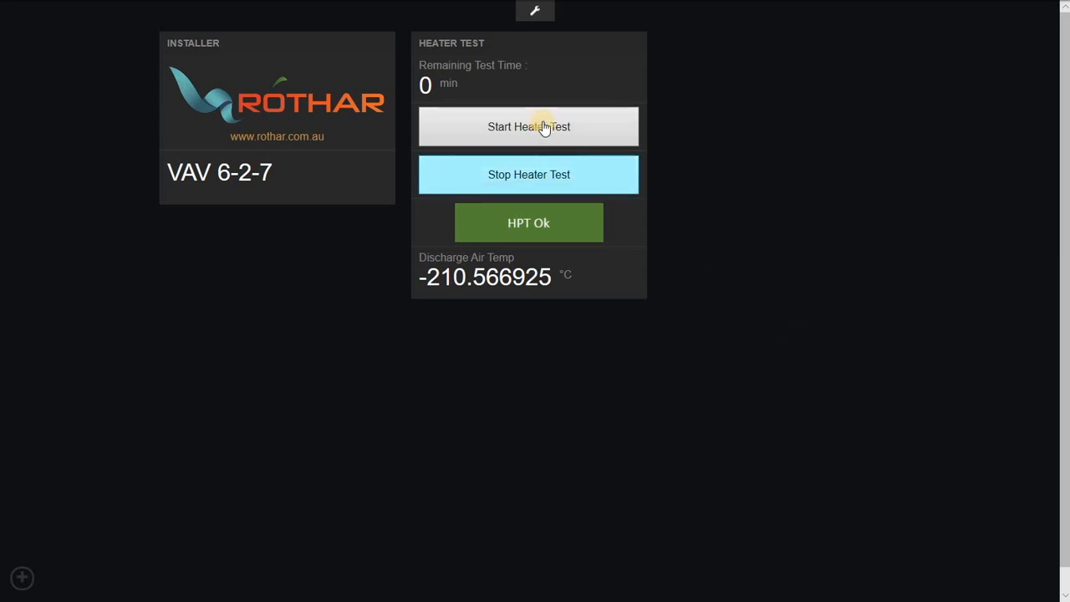
pyautogui.click(544, 125)
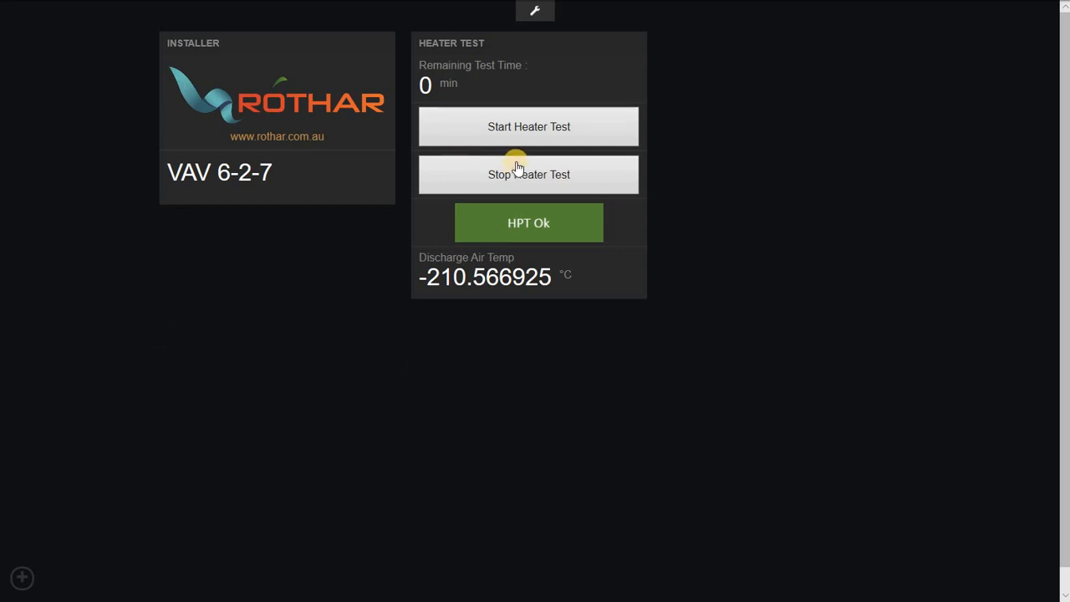
pyautogui.click(516, 126)
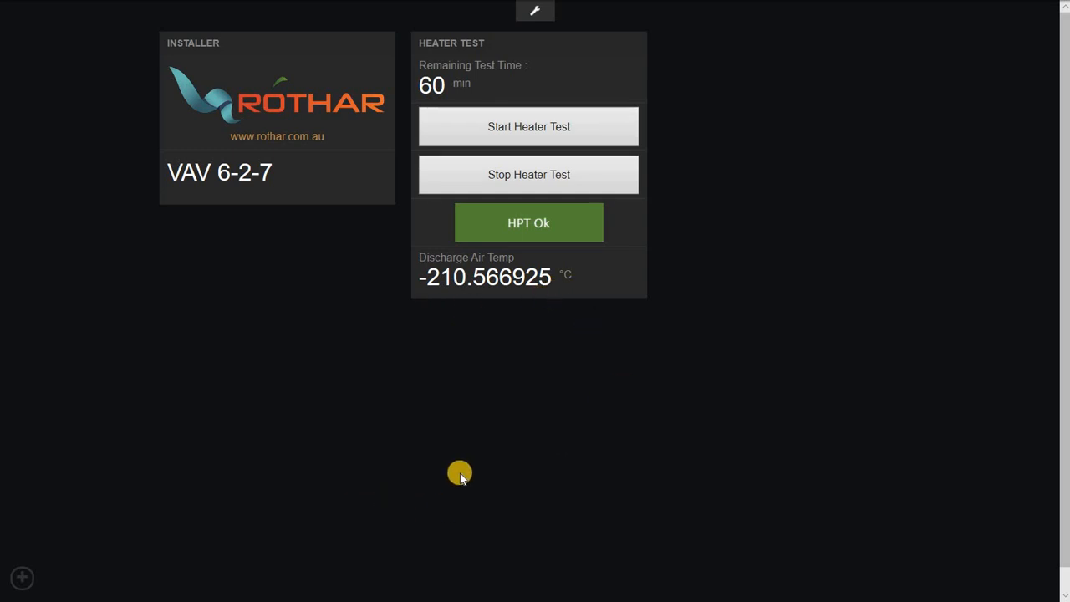
pyautogui.click(592, 183)
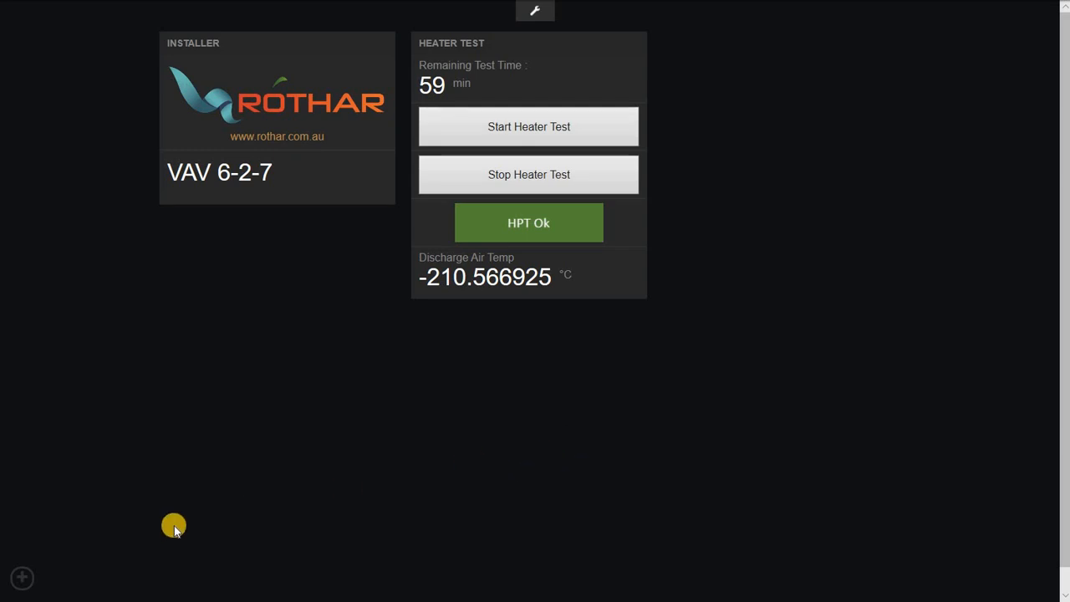
pyautogui.click(22, 578)
# Rename the app from VAV 6-2-7 to VAV 6-2-70 on the Configuration page.
pyautogui.click(71, 141)
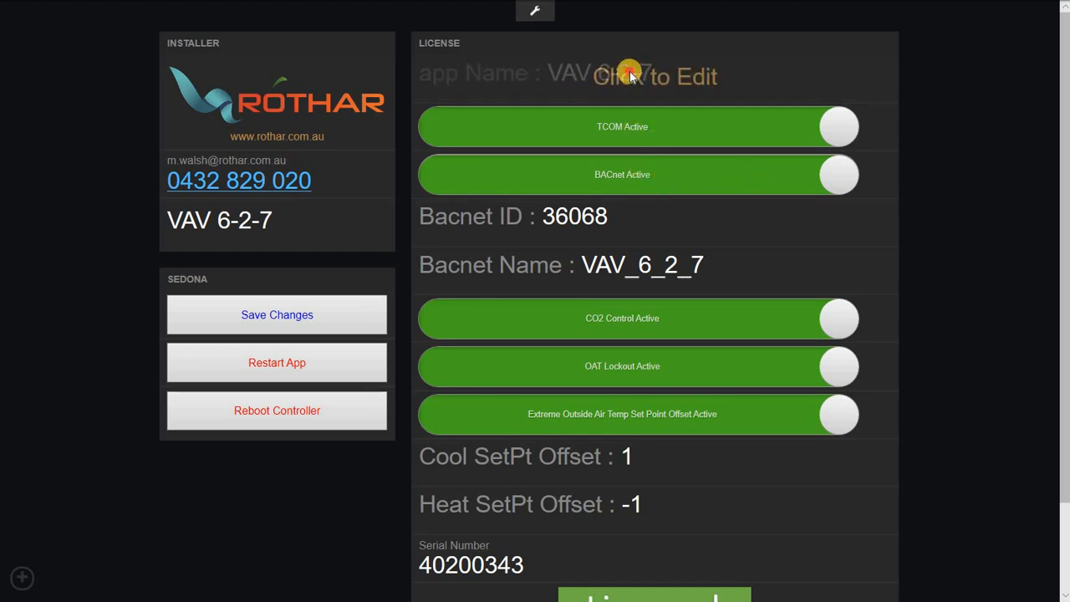
pyautogui.click(577, 73)
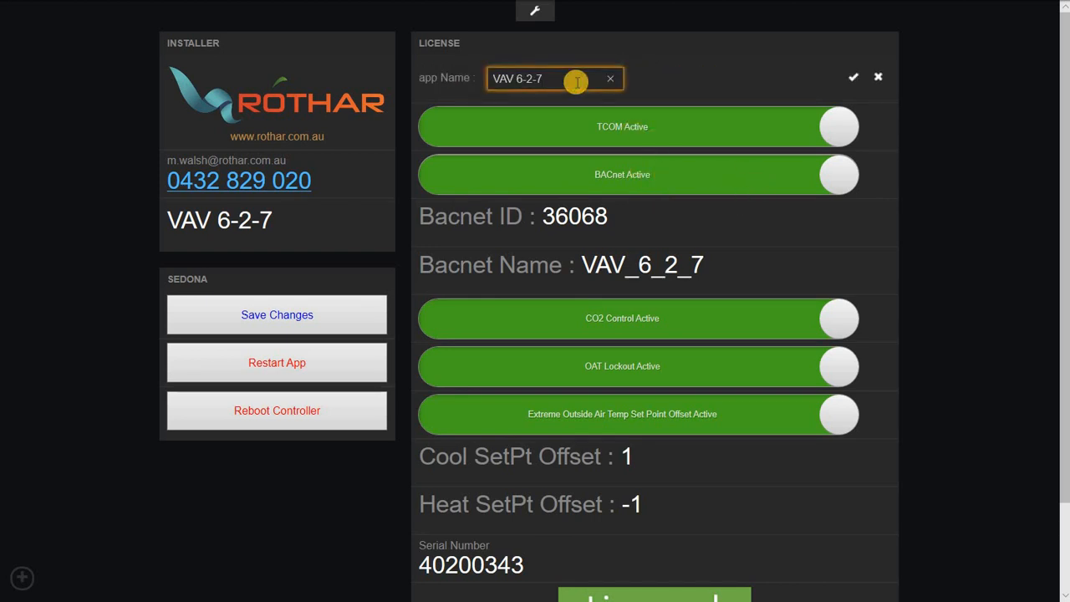
pyautogui.write('0')
pyautogui.click(854, 77)
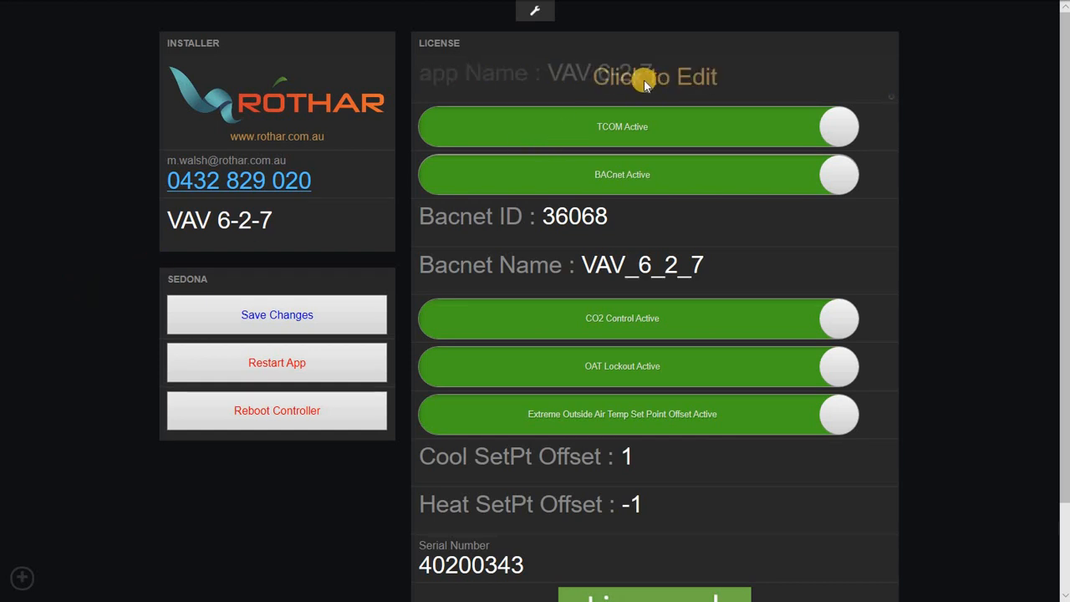
pyautogui.click(19, 578)
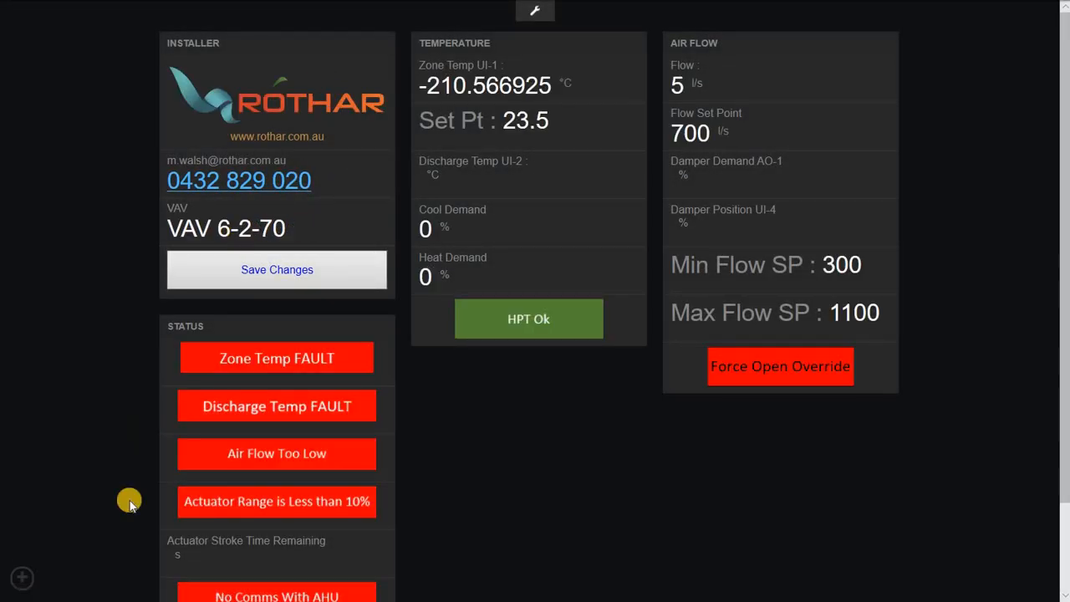
# Check the HeaterTest dashboard, then switch back to the Configuration dashboard.
pyautogui.click(25, 578)
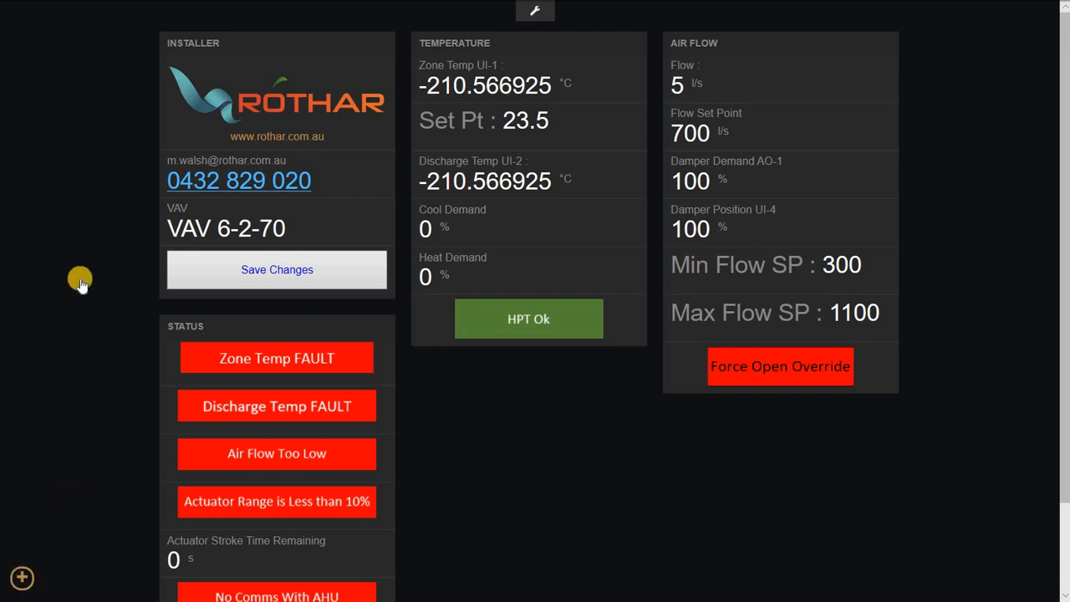
pyautogui.click(88, 113)
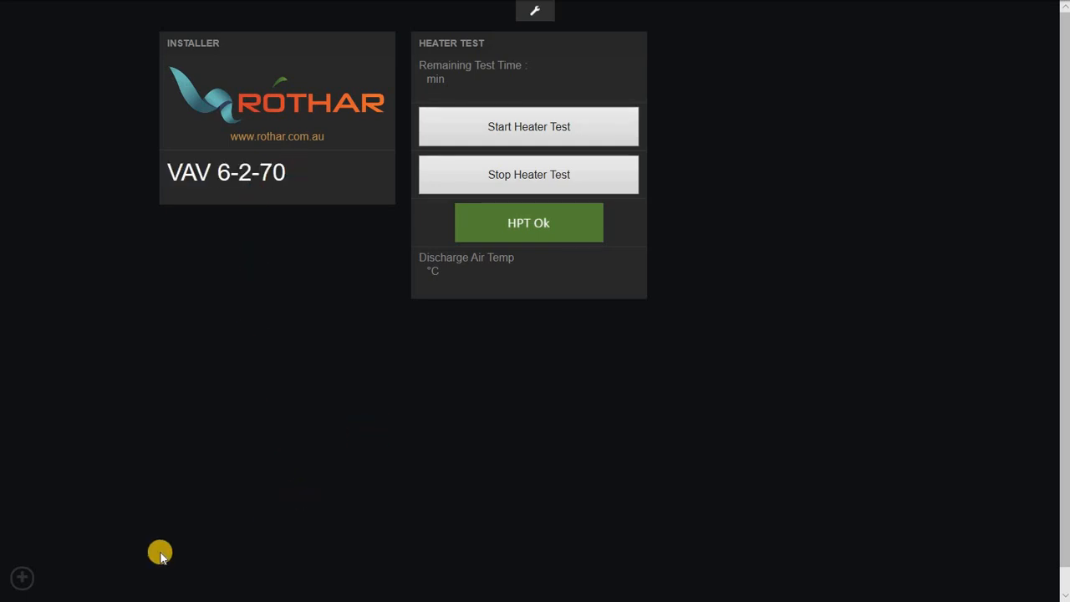
pyautogui.click(20, 575)
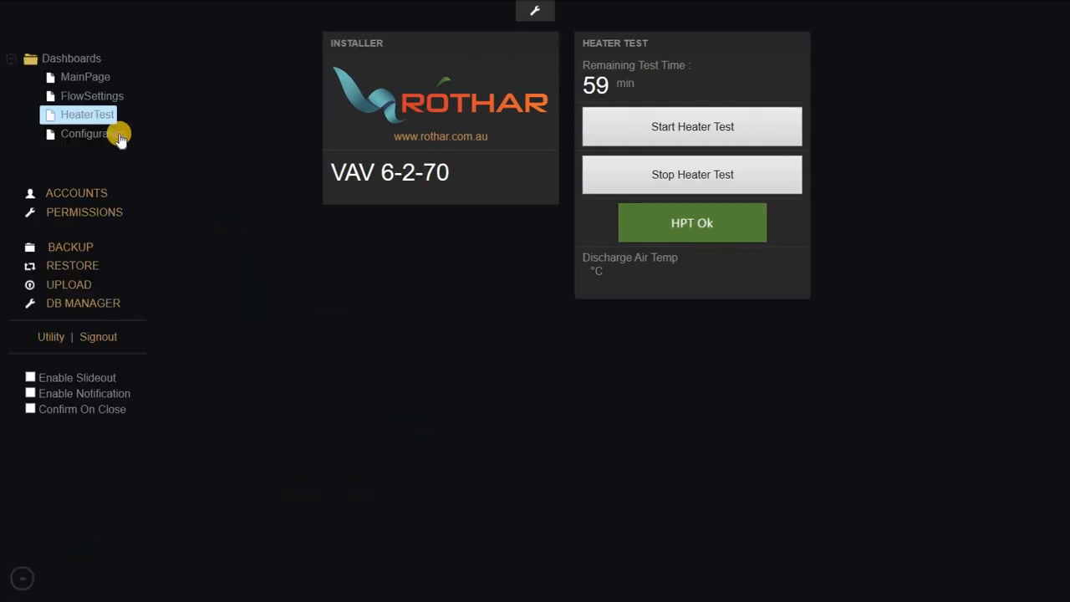
pyautogui.click(119, 134)
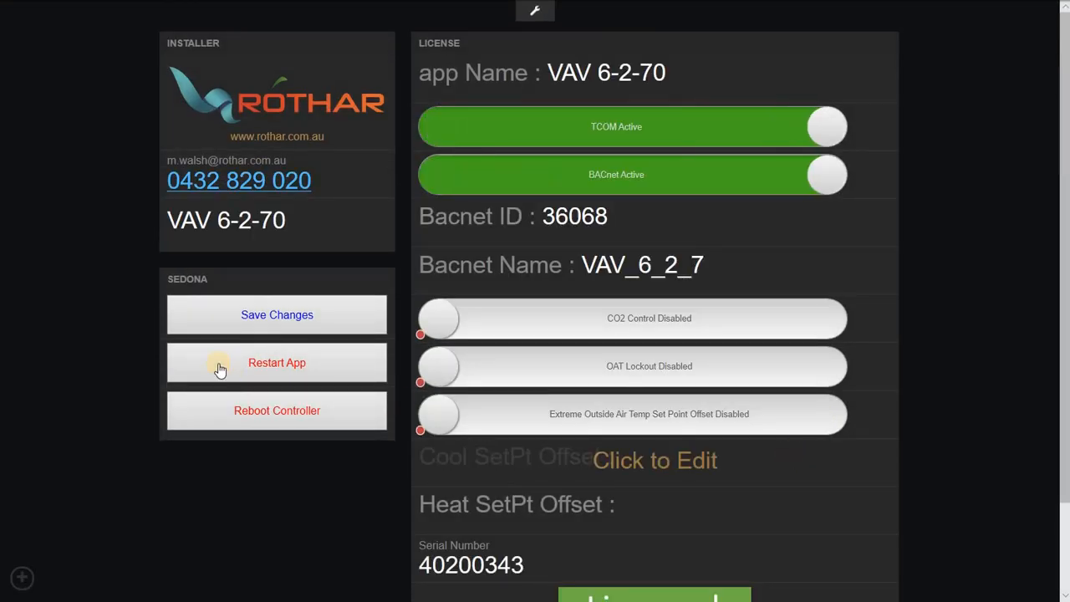
# Restart the app and save, then correct the app name from VAV 6-2-70 to VAV 6-2-7 and save.
pyautogui.click(219, 369)
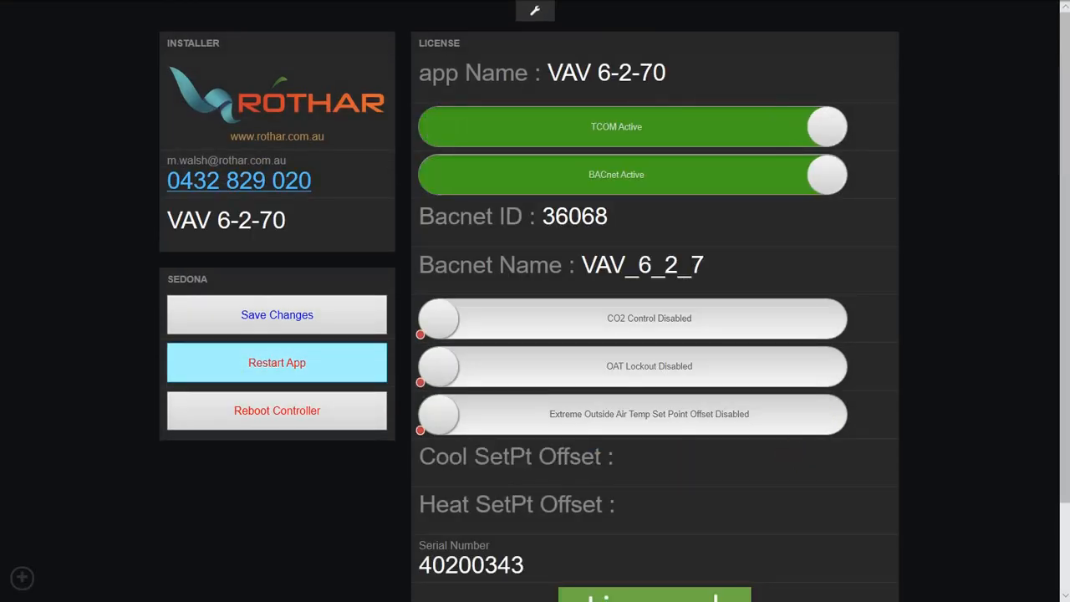
pyautogui.click(307, 314)
pyautogui.click(624, 76)
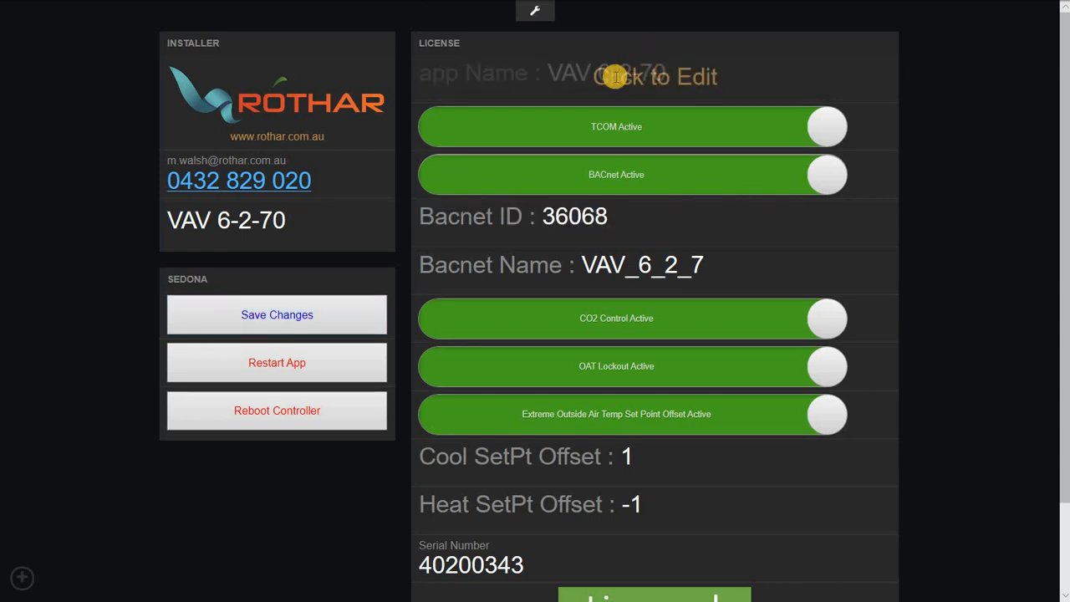
pyautogui.click(607, 79)
pyautogui.press('BackSpace')
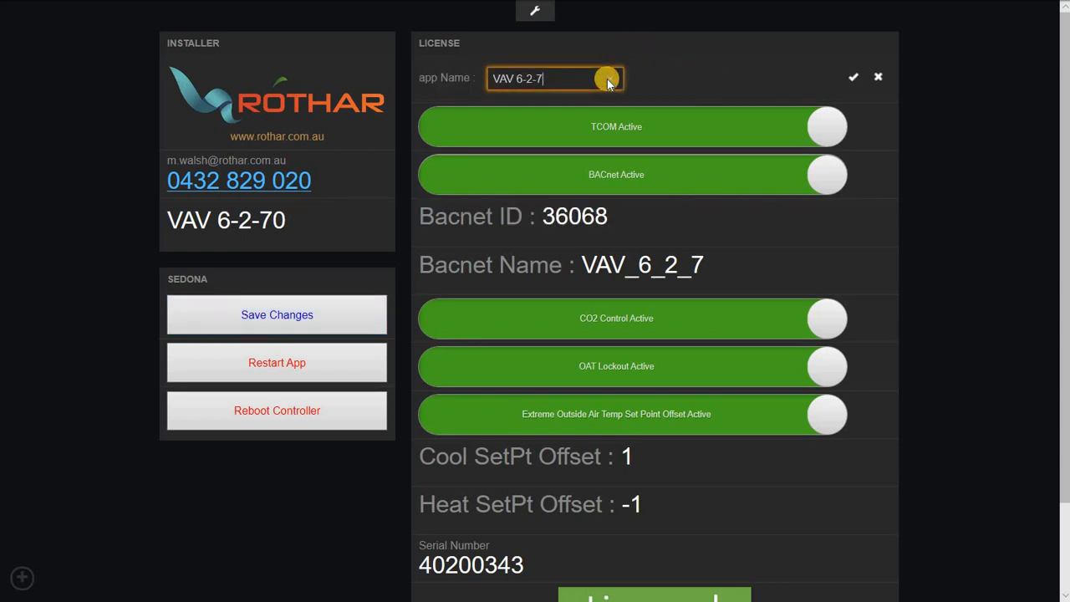
pyautogui.click(853, 78)
pyautogui.click(342, 329)
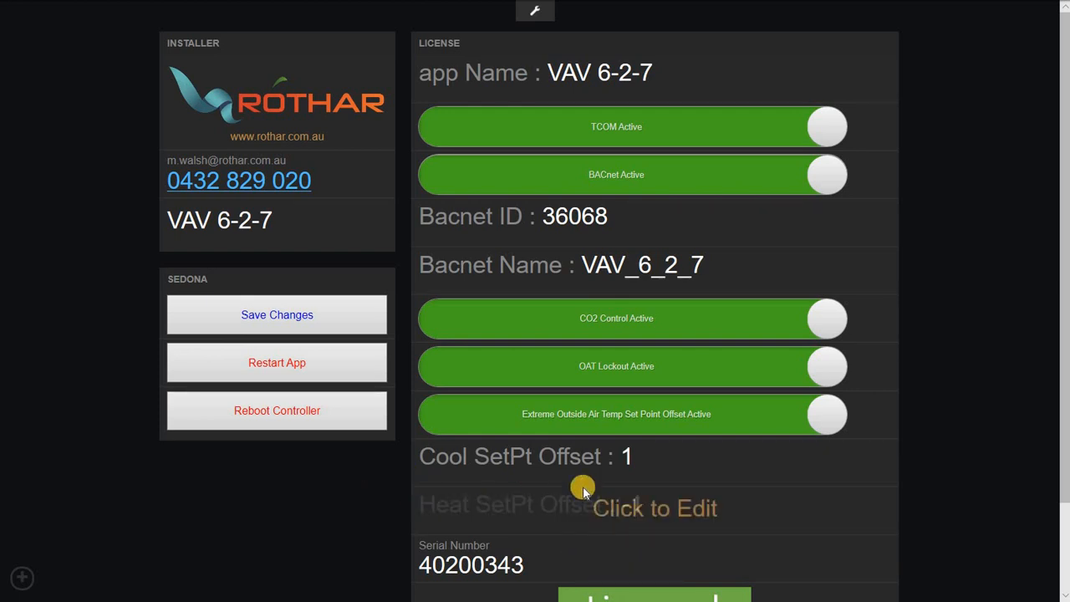
# Submit the licence unlock code through Enter unlock Code and save the controller settings.
pyautogui.scroll(-1, 525, 558)
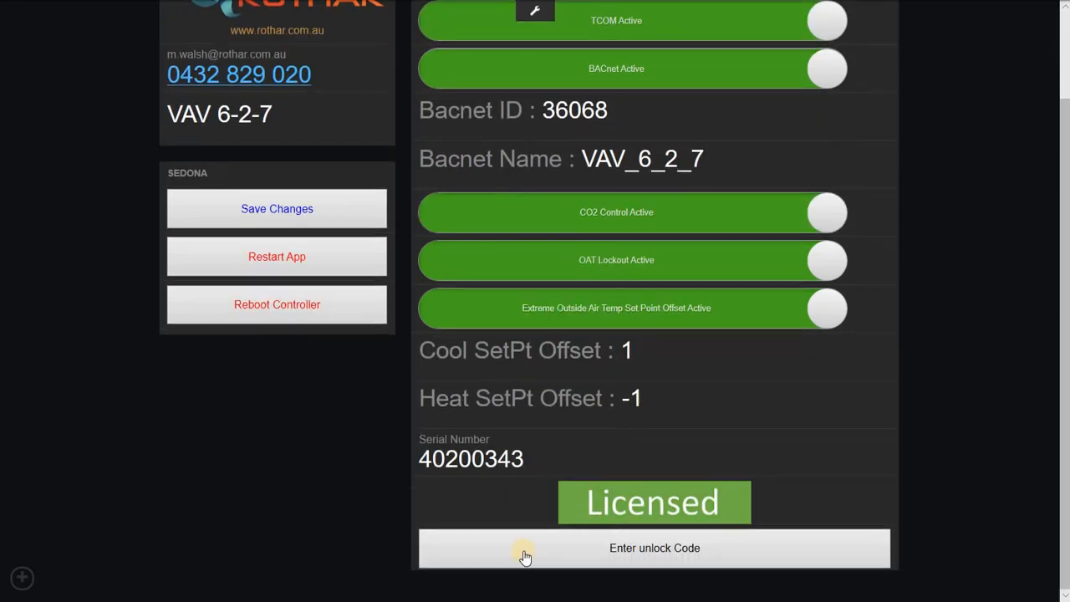
pyautogui.click(683, 570)
pyautogui.click(545, 554)
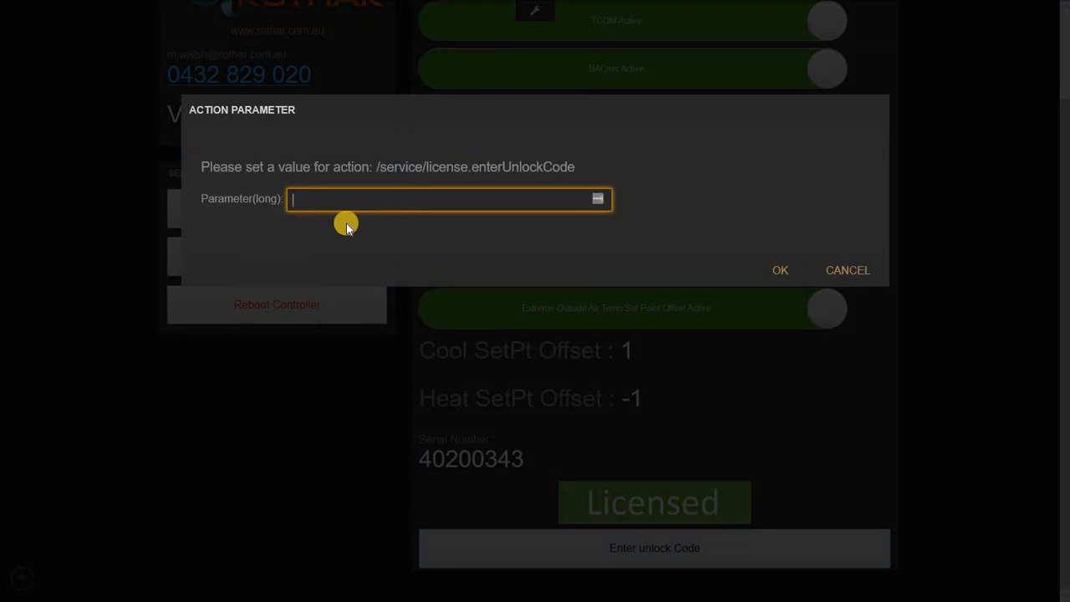
pyautogui.write('000000000')
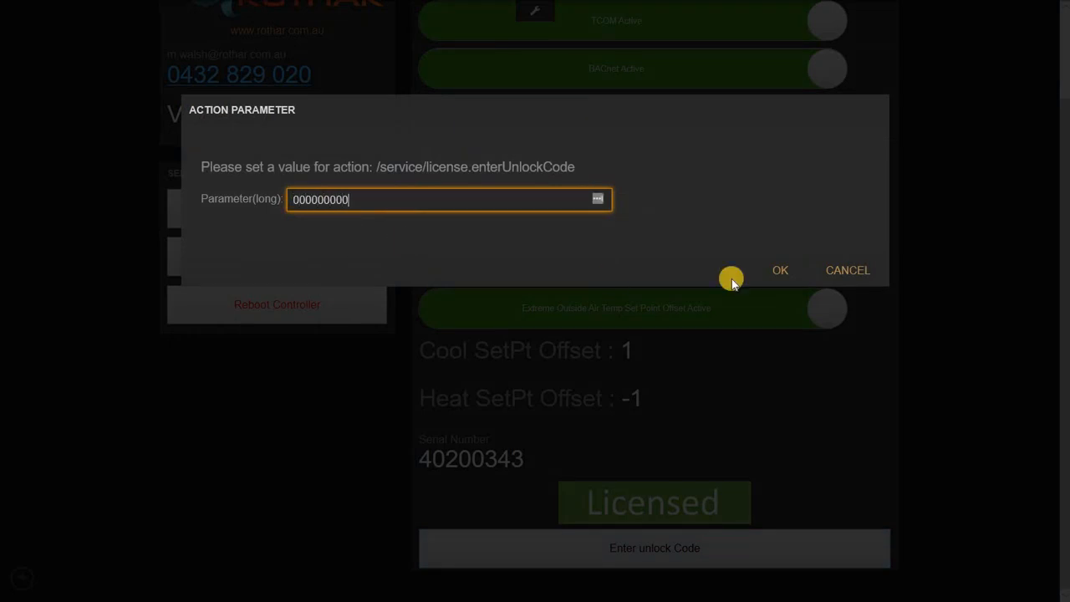
pyautogui.click(780, 270)
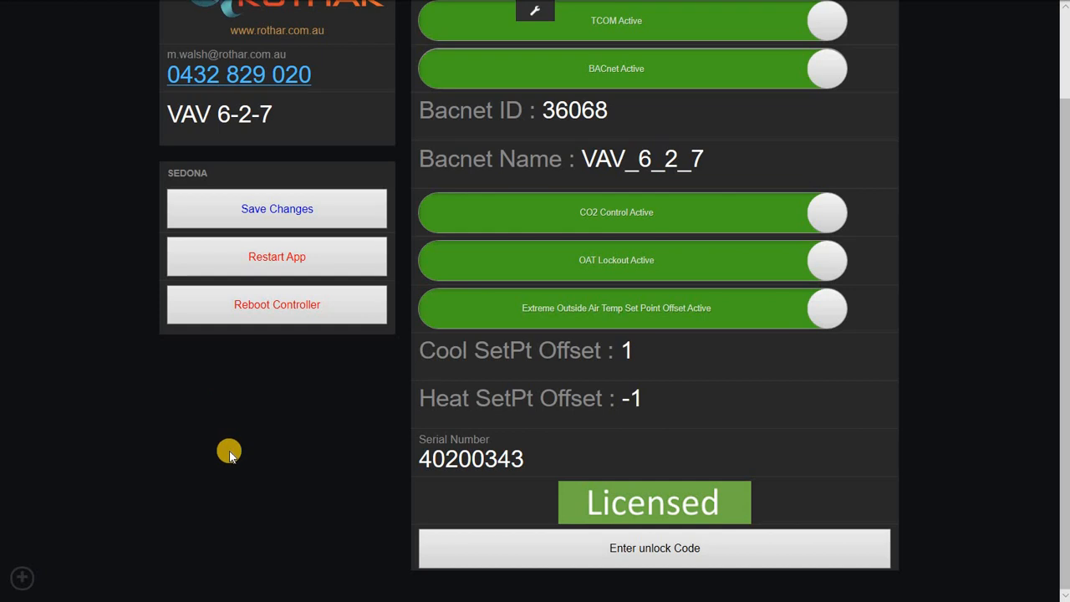
pyautogui.scroll(2, 250, 385)
pyautogui.click(282, 317)
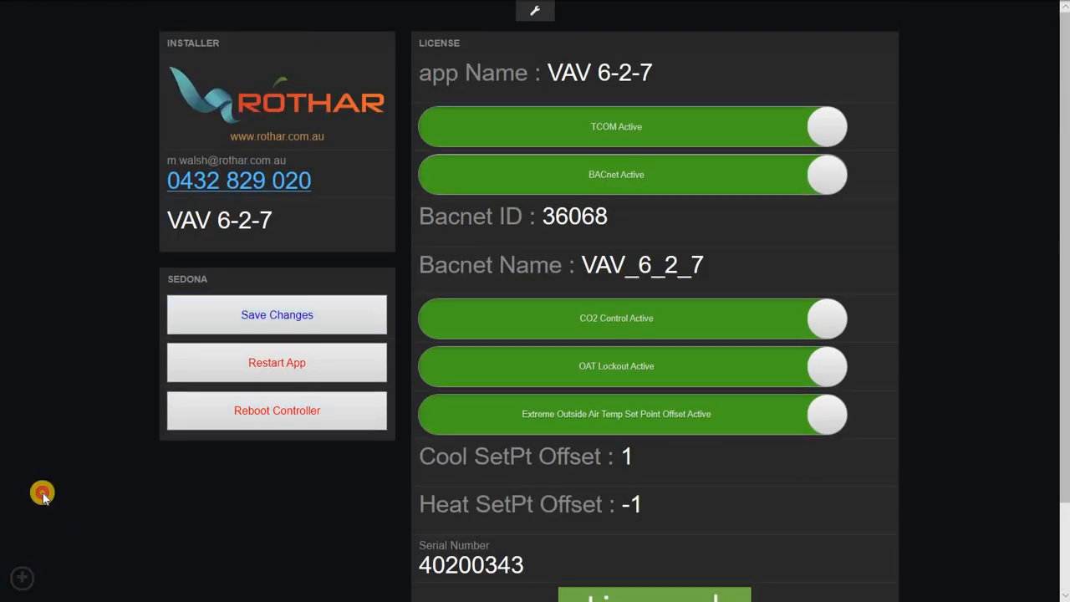
# Review the MainPage status list showing Force Open Override, then bring up the Dashboards sidebar.
pyautogui.moveTo(74, 132)
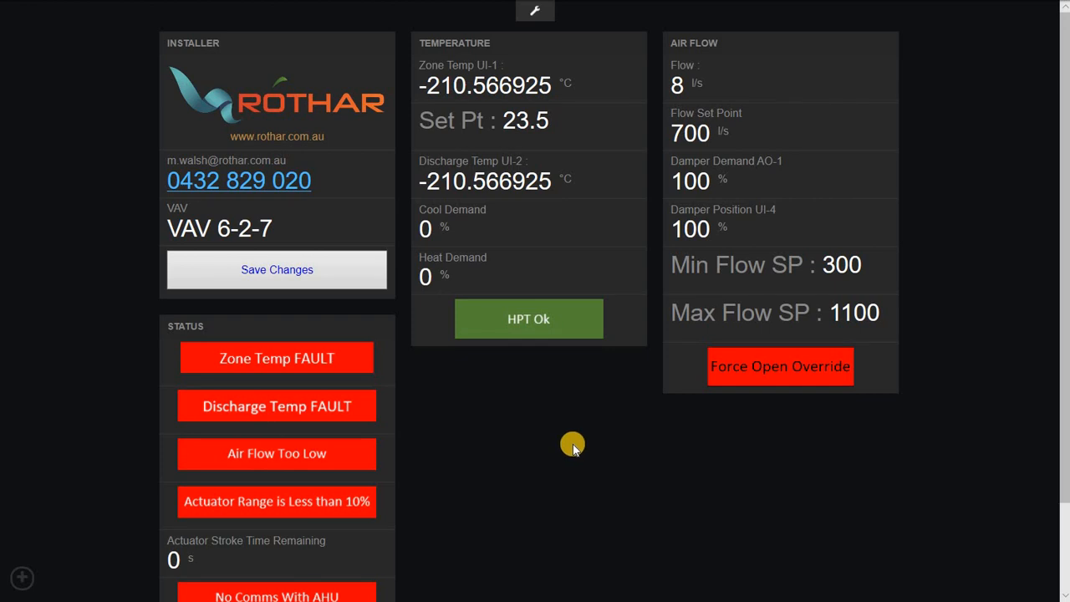
pyautogui.scroll(-2, 586, 443)
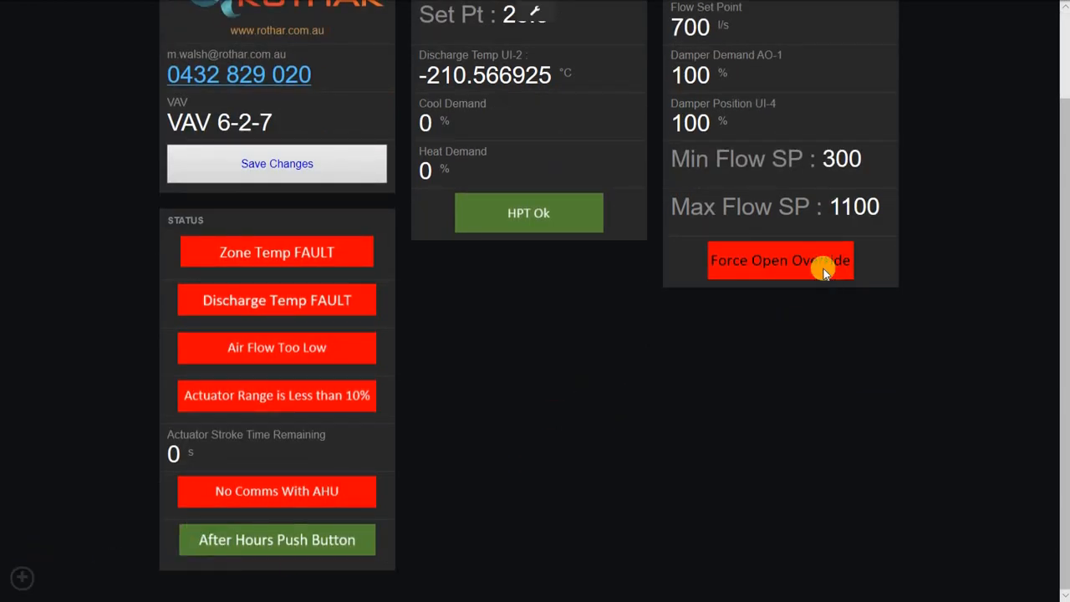
pyautogui.click(22, 577)
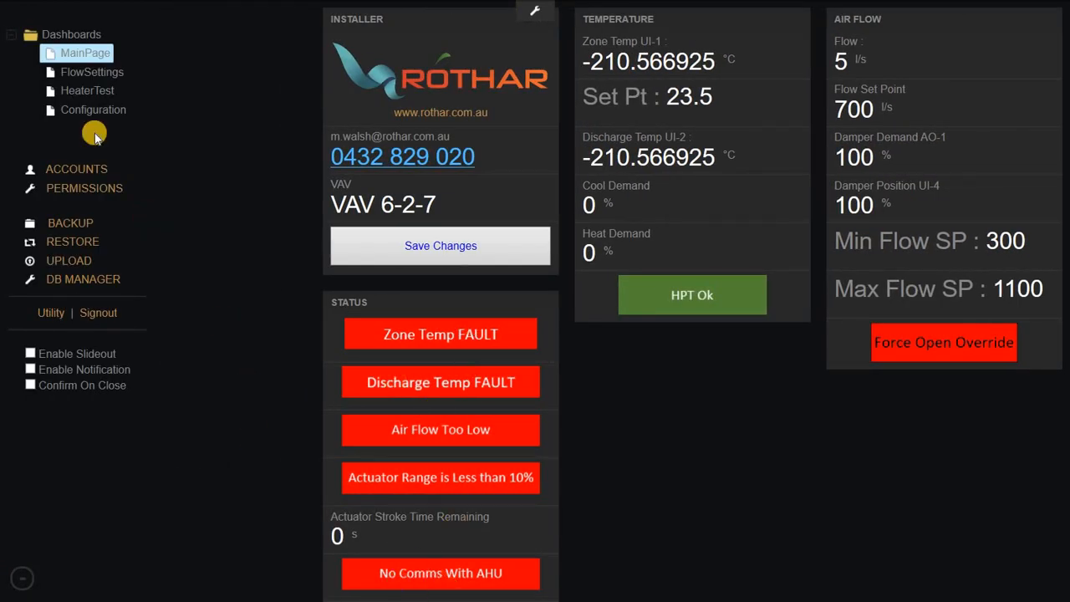
# On FlowSettings, set the flow override to Auto and save the change.
pyautogui.click(95, 74)
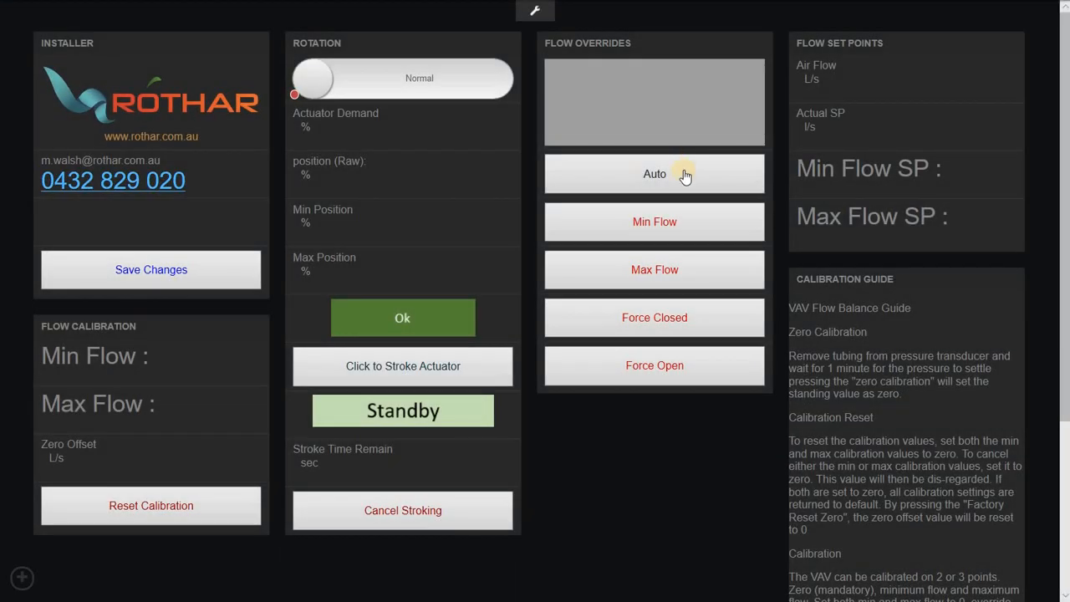
pyautogui.click(686, 175)
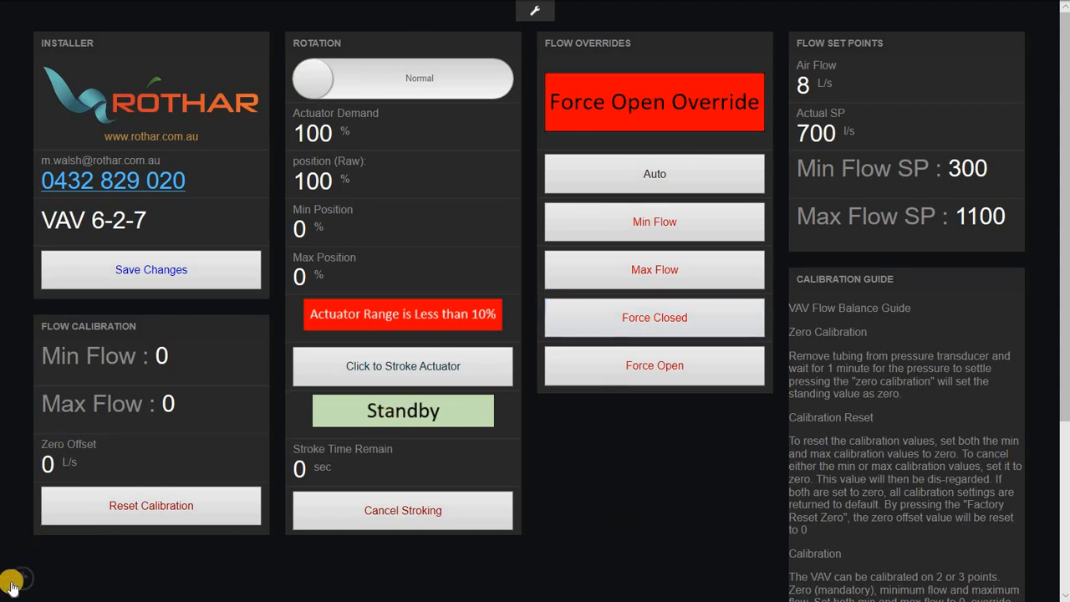
pyautogui.click(142, 270)
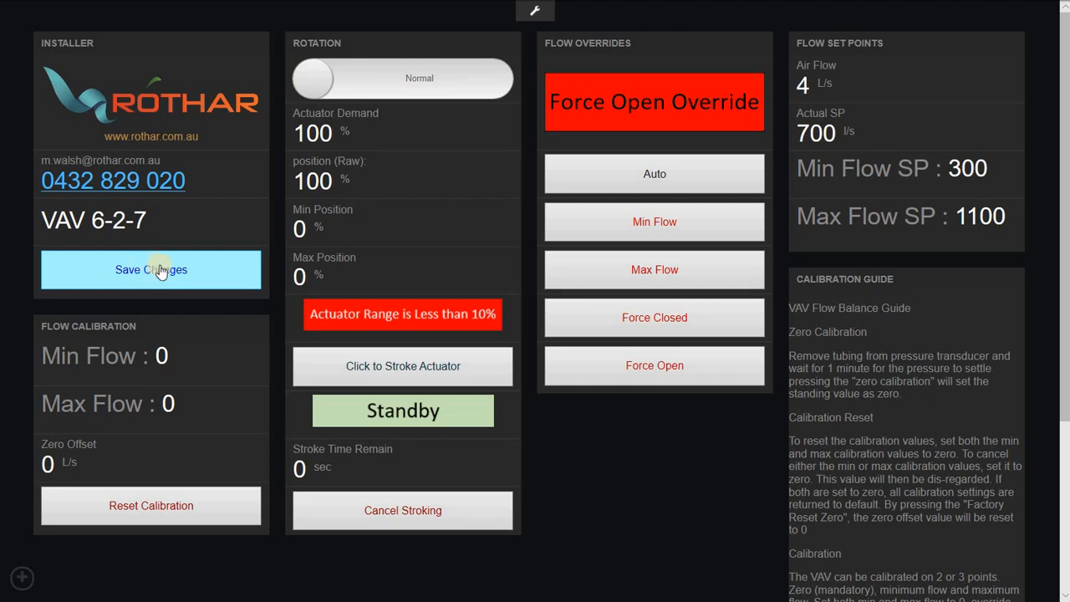
pyautogui.click(24, 580)
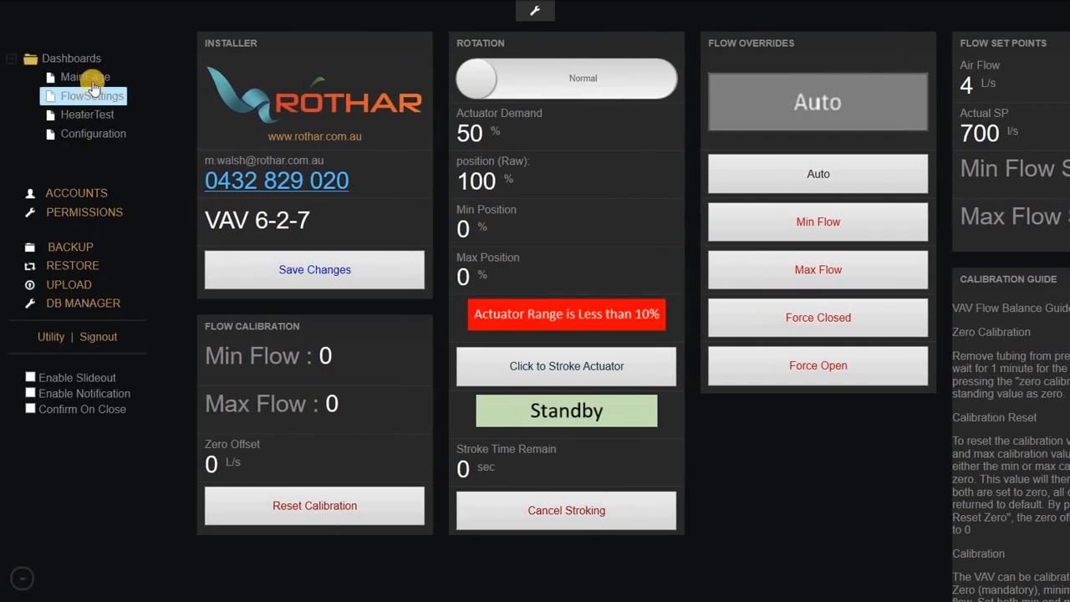